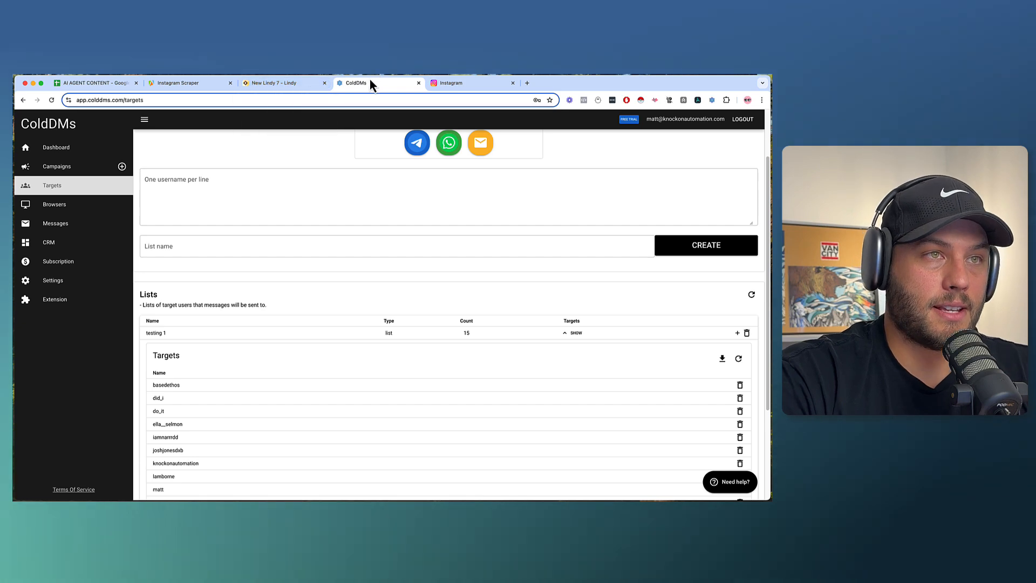
Switch to Apify and review the Instagram Scraper actor's description and input form
{"action": "left_click", "coordinate": [257, 86]}
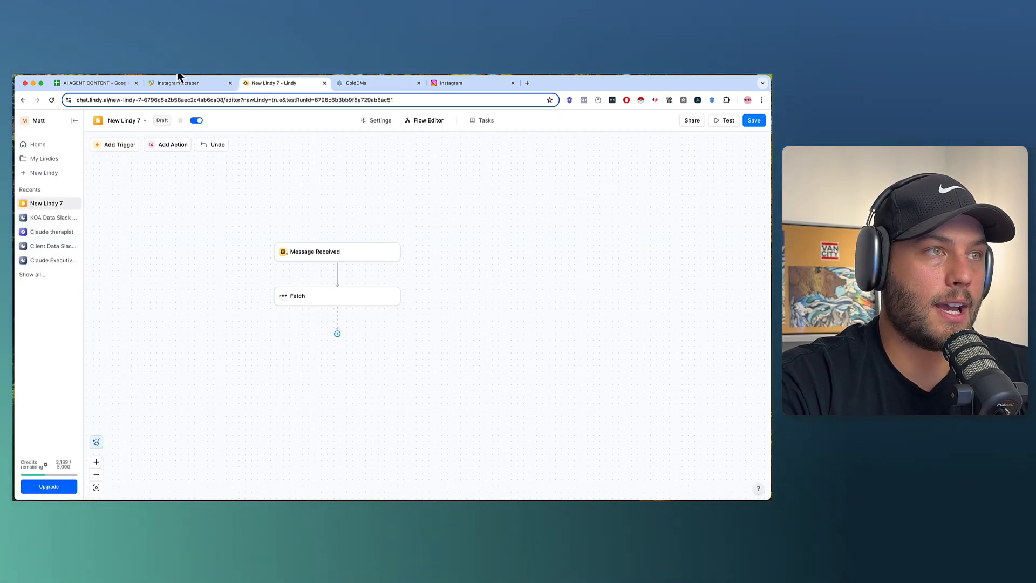
{"action": "left_click", "coordinate": [177, 84]}
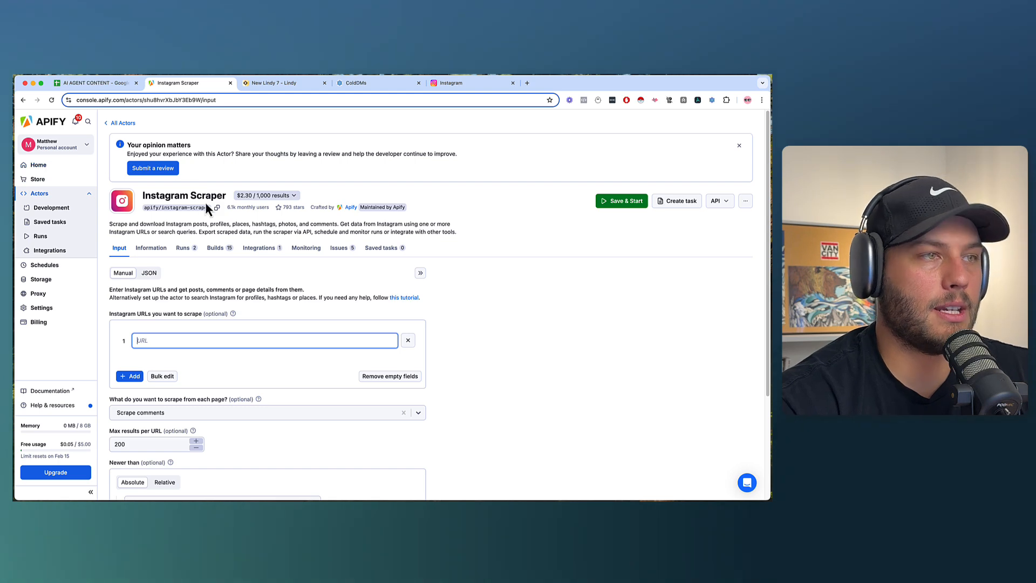
{"action": "left_click_drag", "start_coordinate": [140, 198], "coordinate": [250, 203]}
{"action": "left_click", "coordinate": [407, 174]}
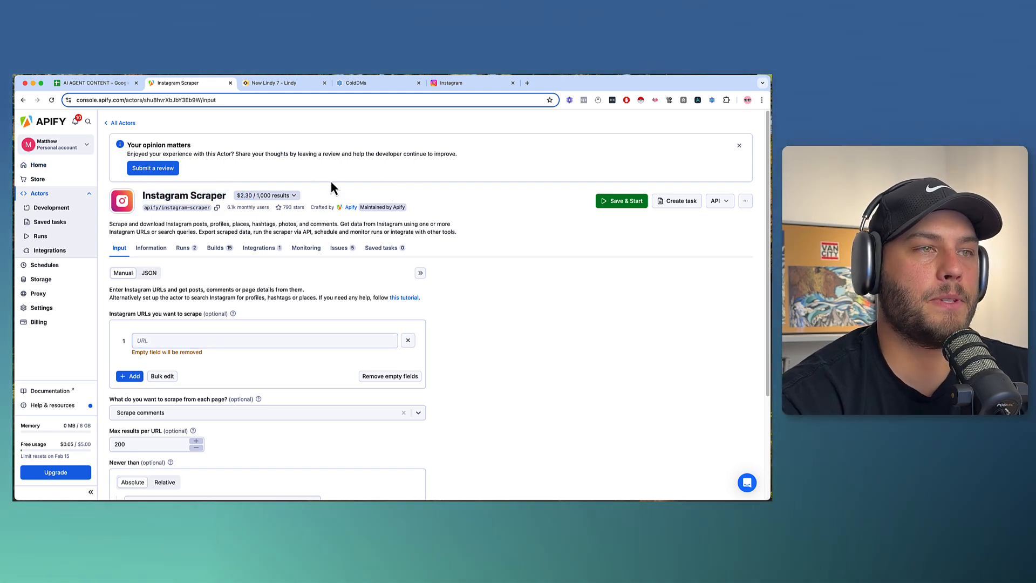
{"action": "scroll", "coordinate": [256, 202], "scroll_direction": "down", "scroll_amount": 1}
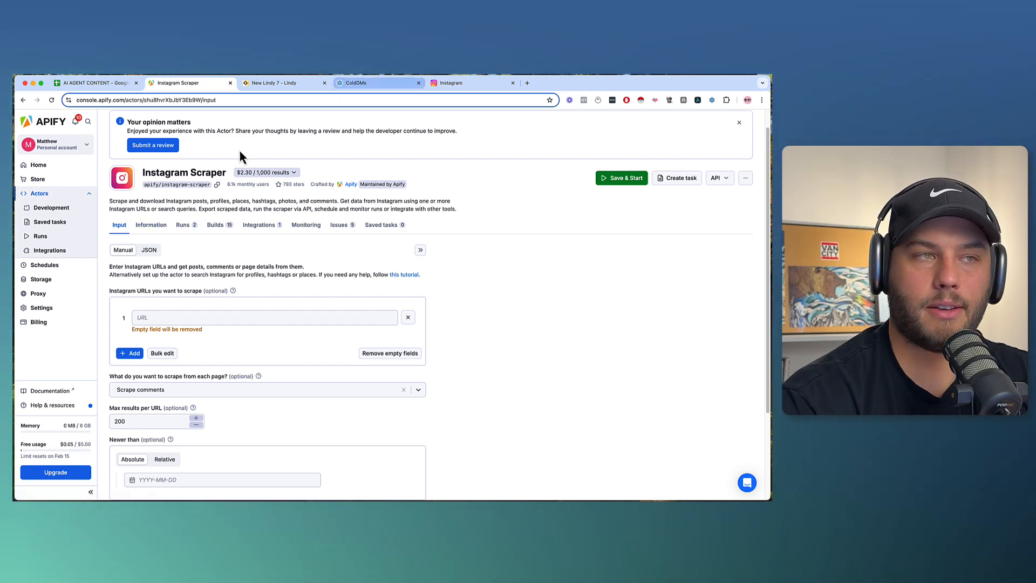
{"action": "scroll", "coordinate": [298, 173], "scroll_direction": "up", "scroll_amount": 1}
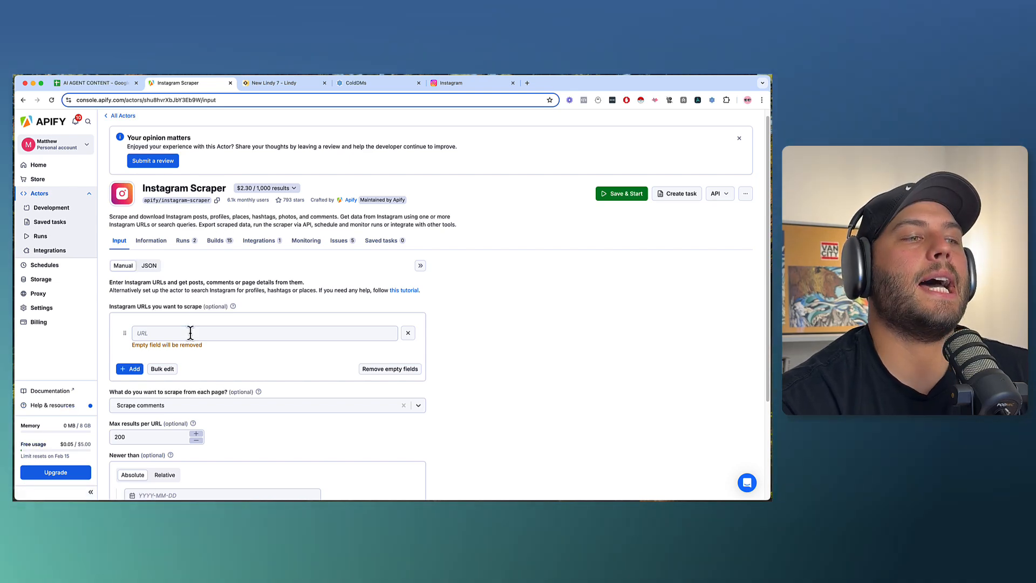
{"action": "left_click", "coordinate": [165, 333]}
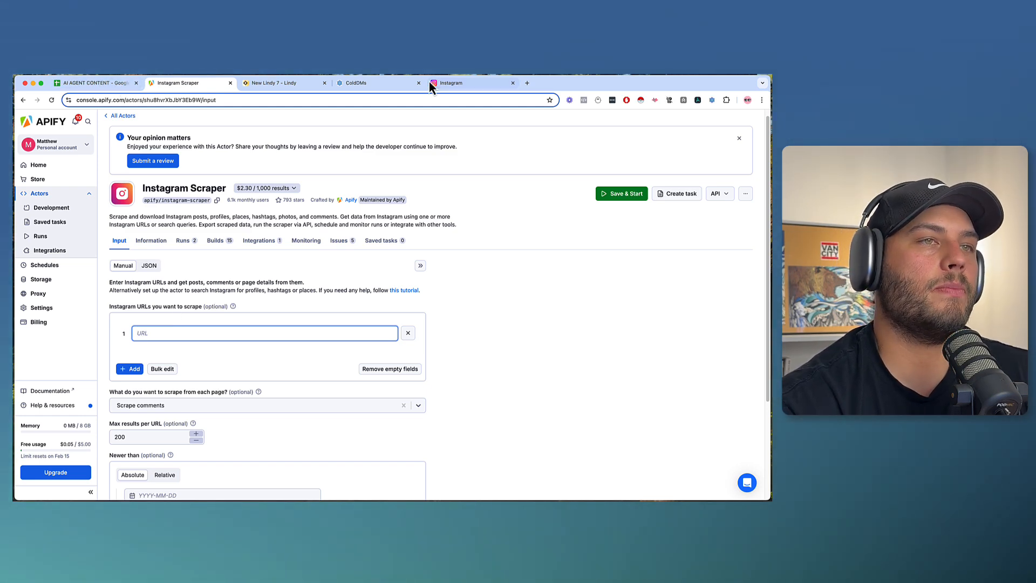
Switch to Instagram and look through the fitness coach's bio and post grid for a post with many comments
{"action": "left_click", "coordinate": [459, 82]}
{"action": "scroll", "coordinate": [167, 251], "scroll_direction": "down", "scroll_amount": 3}
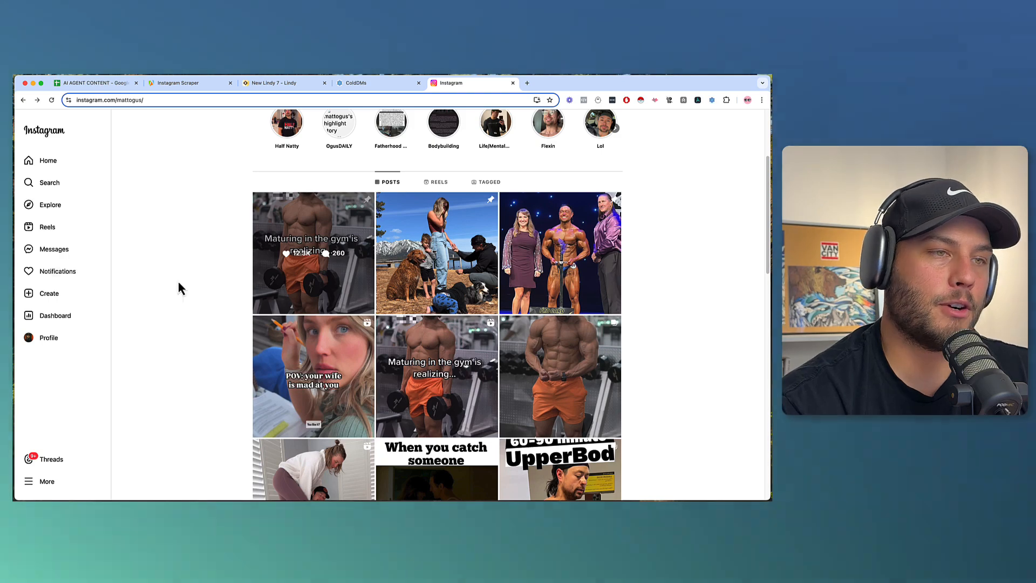
{"action": "scroll", "coordinate": [180, 350], "scroll_direction": "down", "scroll_amount": 4}
{"action": "scroll", "coordinate": [179, 351], "scroll_direction": "up", "scroll_amount": 3}
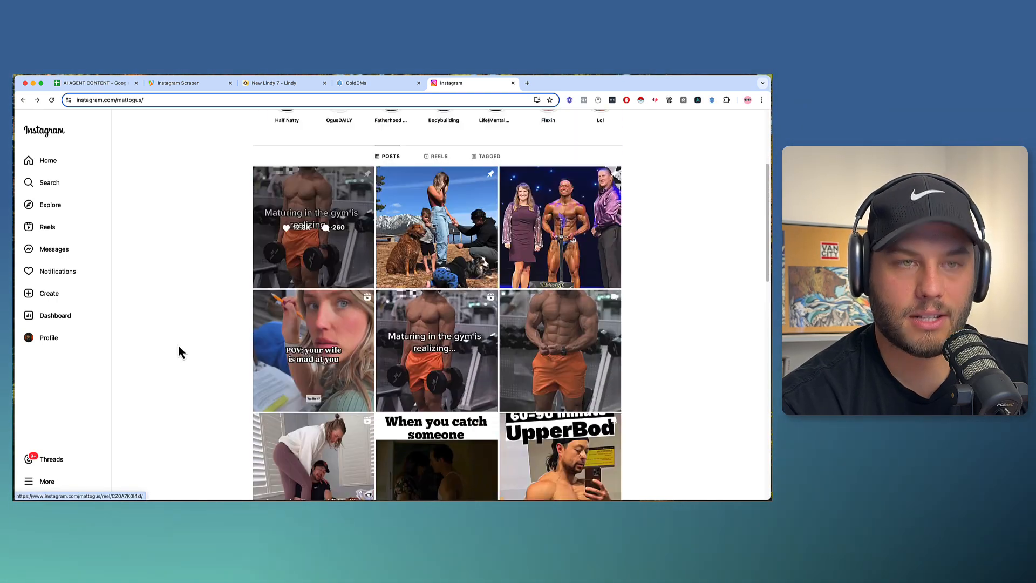
{"action": "scroll", "coordinate": [178, 351], "scroll_direction": "up", "scroll_amount": 1}
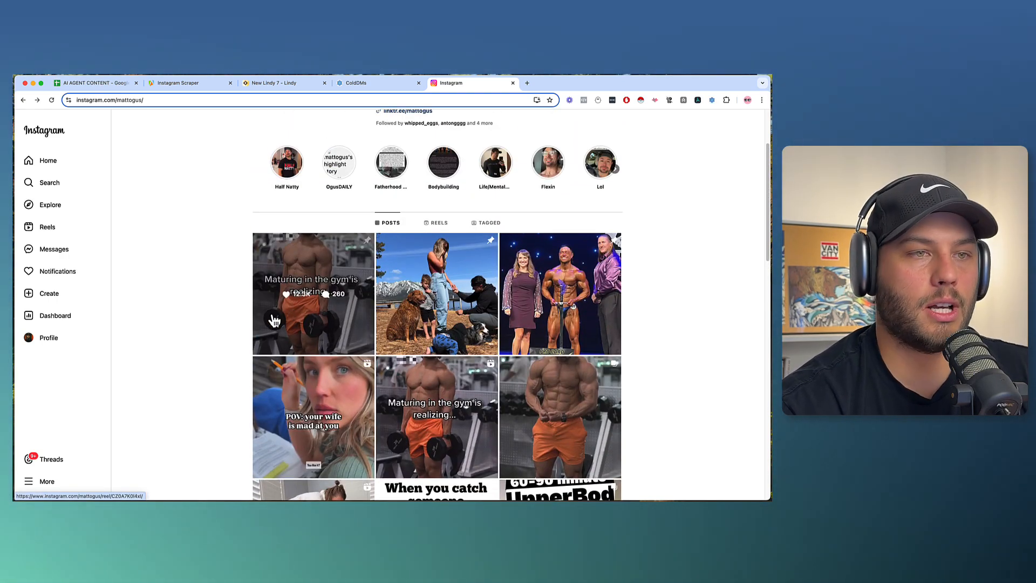
{"action": "scroll", "coordinate": [188, 268], "scroll_direction": "up", "scroll_amount": 2}
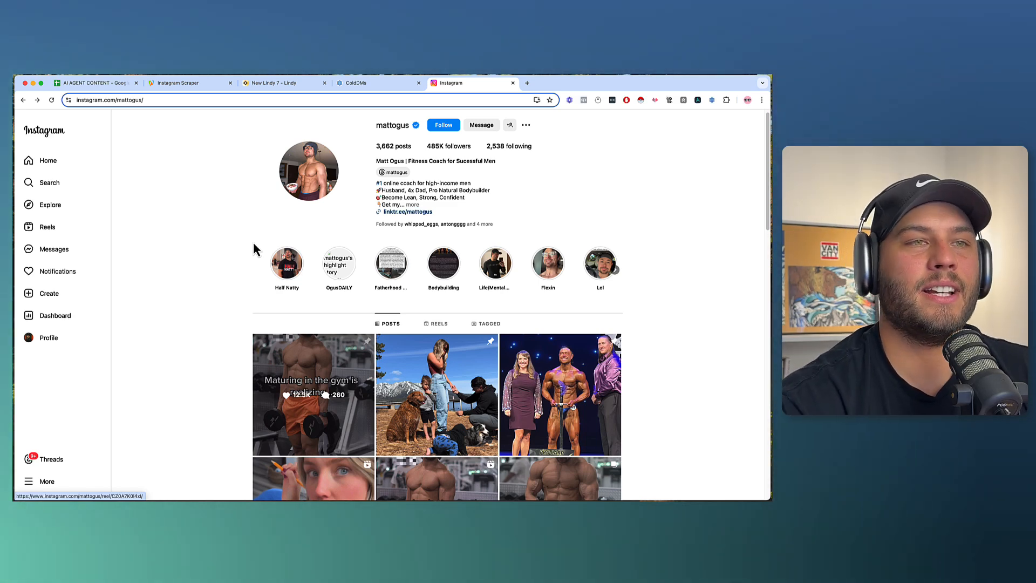
{"action": "left_click_drag", "start_coordinate": [415, 160], "coordinate": [500, 161]}
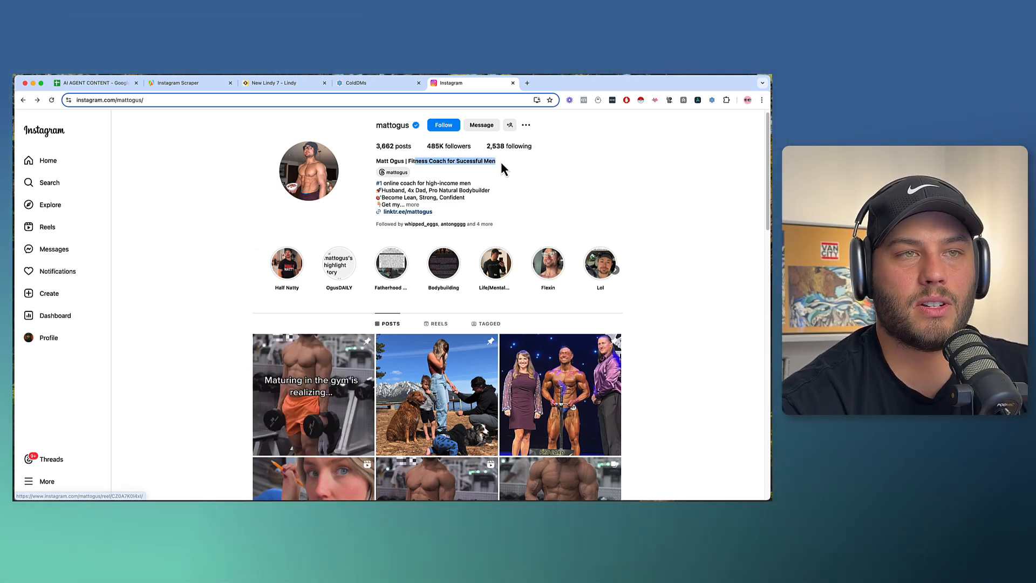
{"action": "scroll", "coordinate": [170, 251], "scroll_direction": "down", "scroll_amount": 3}
{"action": "scroll", "coordinate": [169, 251], "scroll_direction": "down", "scroll_amount": 7}
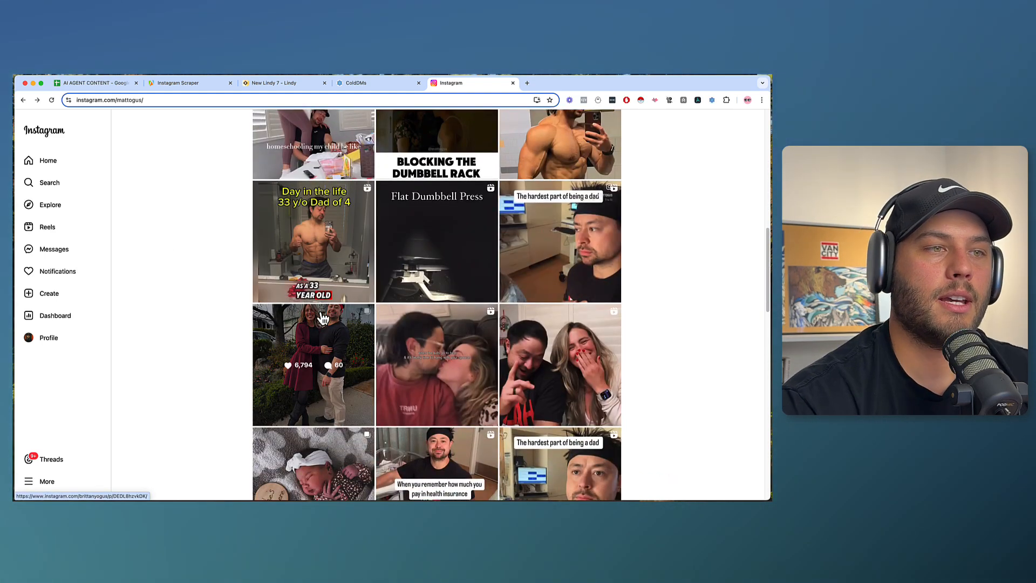
{"action": "scroll", "coordinate": [357, 260], "scroll_direction": "down", "scroll_amount": 2}
{"action": "scroll", "coordinate": [389, 334], "scroll_direction": "down", "scroll_amount": 2}
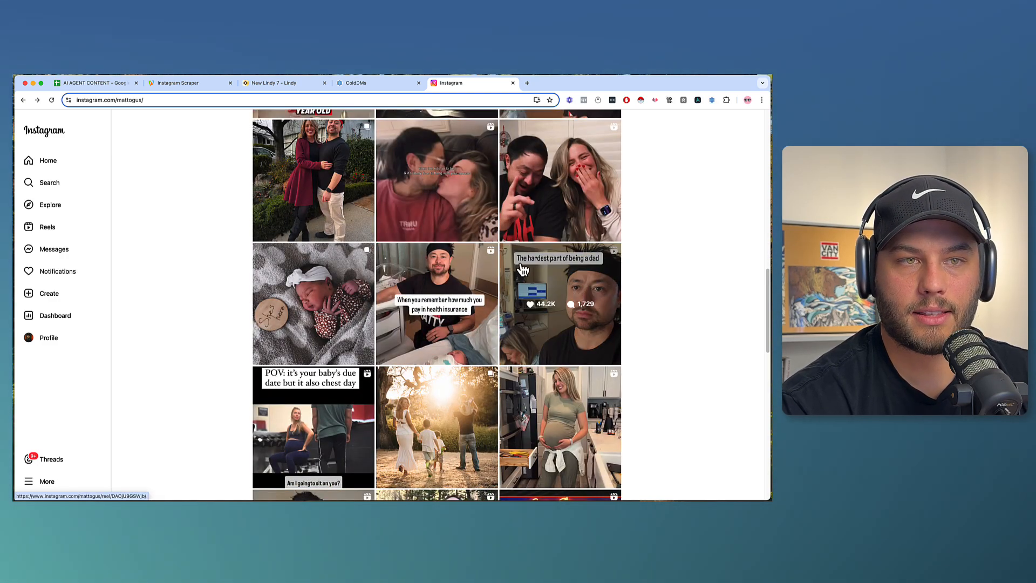
Open the reel captioned "The hardest part of being a dad", look through its comments and copy its URL
{"action": "left_click", "coordinate": [547, 312]}
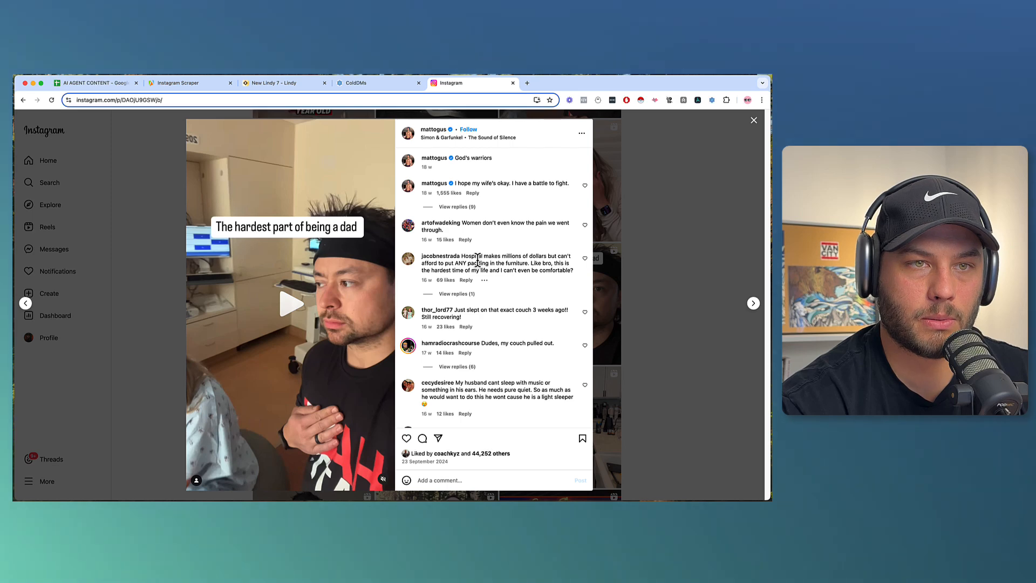
{"action": "scroll", "coordinate": [478, 261], "scroll_direction": "down", "scroll_amount": 5}
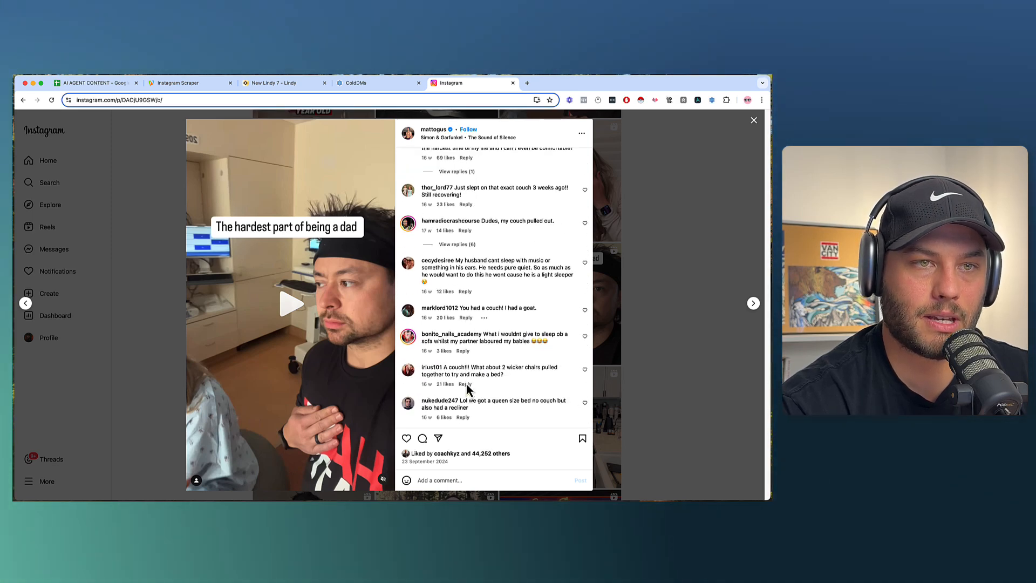
{"action": "scroll", "coordinate": [467, 384], "scroll_direction": "down", "scroll_amount": 6}
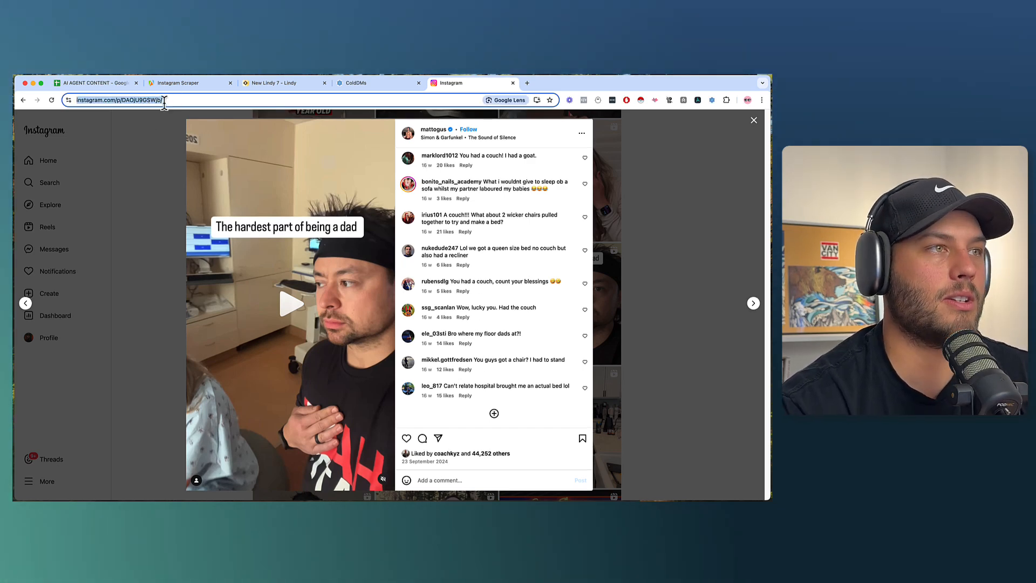
Switch to Apify and enter the copied reel link as the Instagram URL to scrape
{"action": "left_click", "coordinate": [180, 82]}
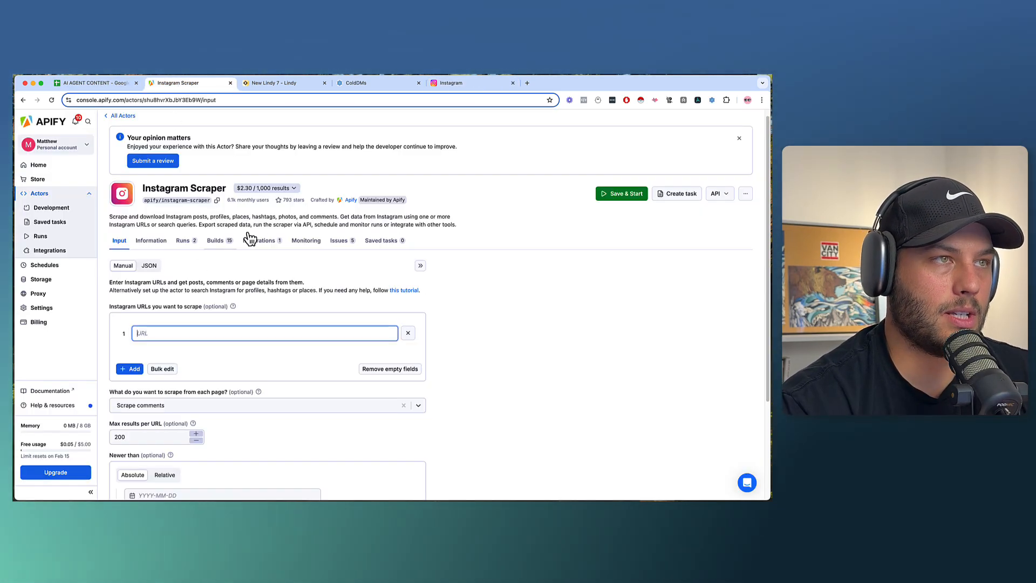
{"action": "left_click_drag", "start_coordinate": [111, 306], "coordinate": [241, 313]}
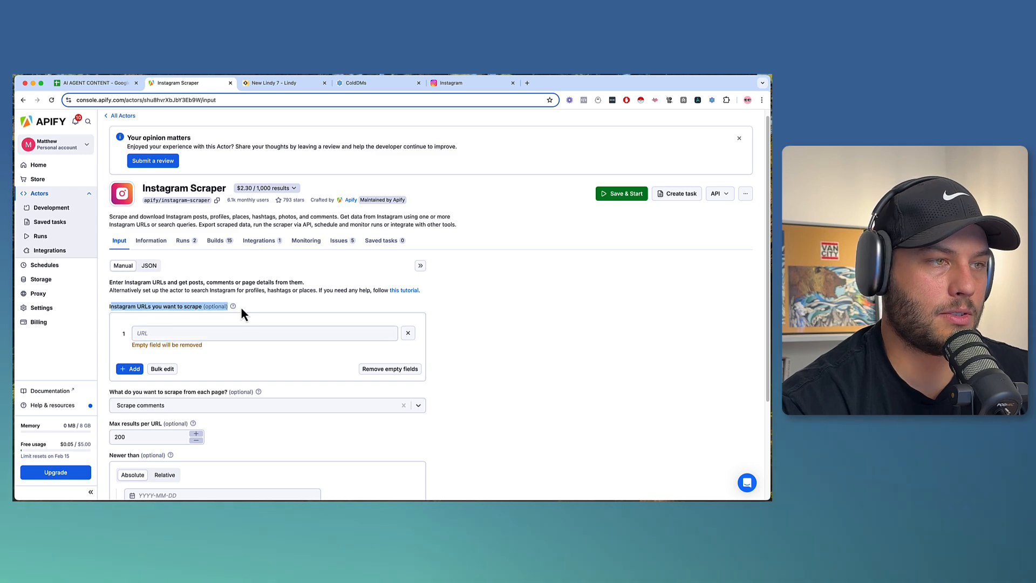
{"action": "left_click", "coordinate": [237, 332]}
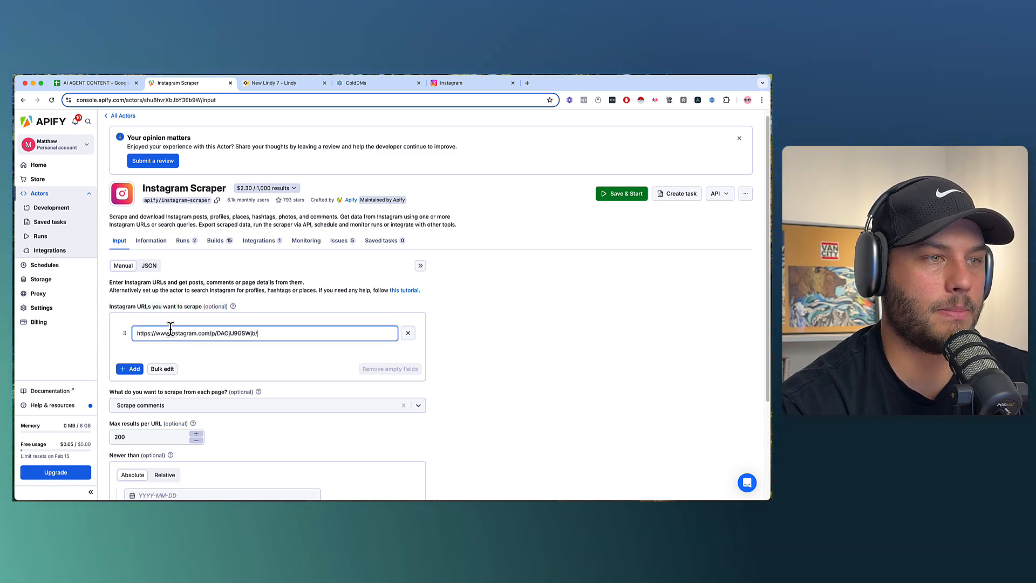
{"action": "scroll", "coordinate": [205, 402], "scroll_direction": "down", "scroll_amount": 5}
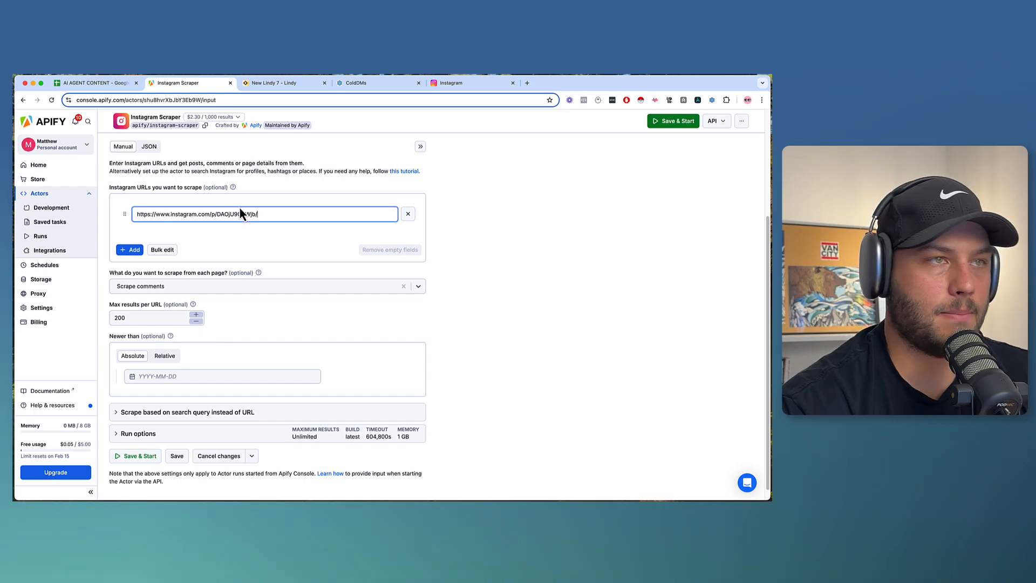
Set the scraper to scrape comments, with a maximum of 20 results per URL
{"action": "scroll", "coordinate": [227, 213], "scroll_direction": "up", "scroll_amount": 2}
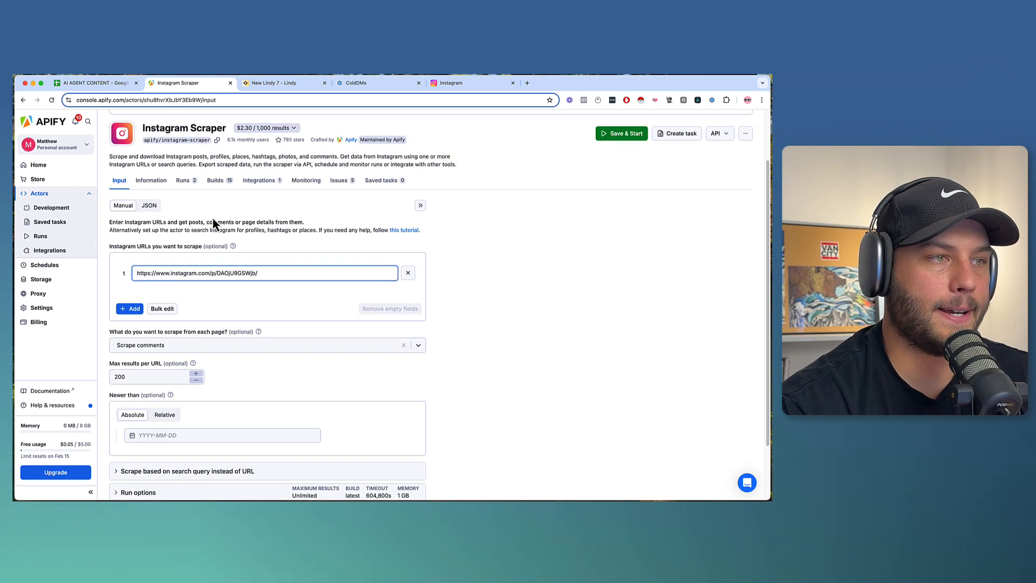
{"action": "left_click", "coordinate": [112, 346]}
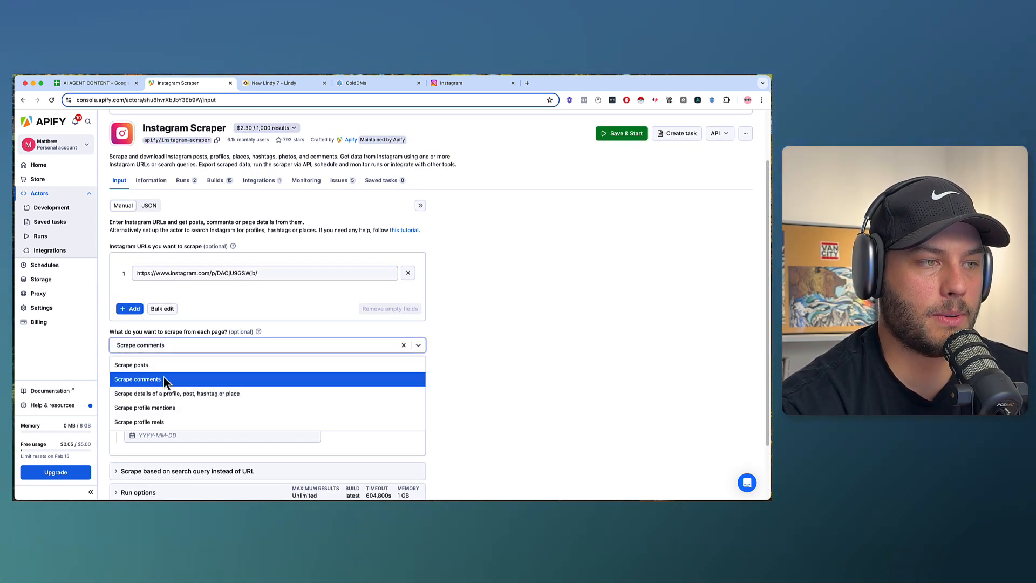
{"action": "left_click", "coordinate": [163, 379]}
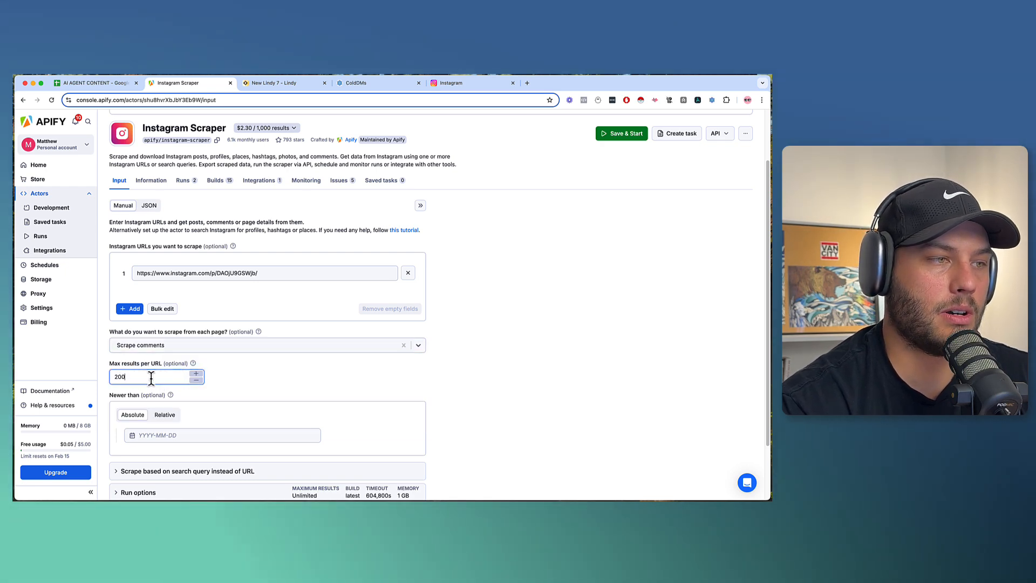
{"action": "type", "text": "20"}
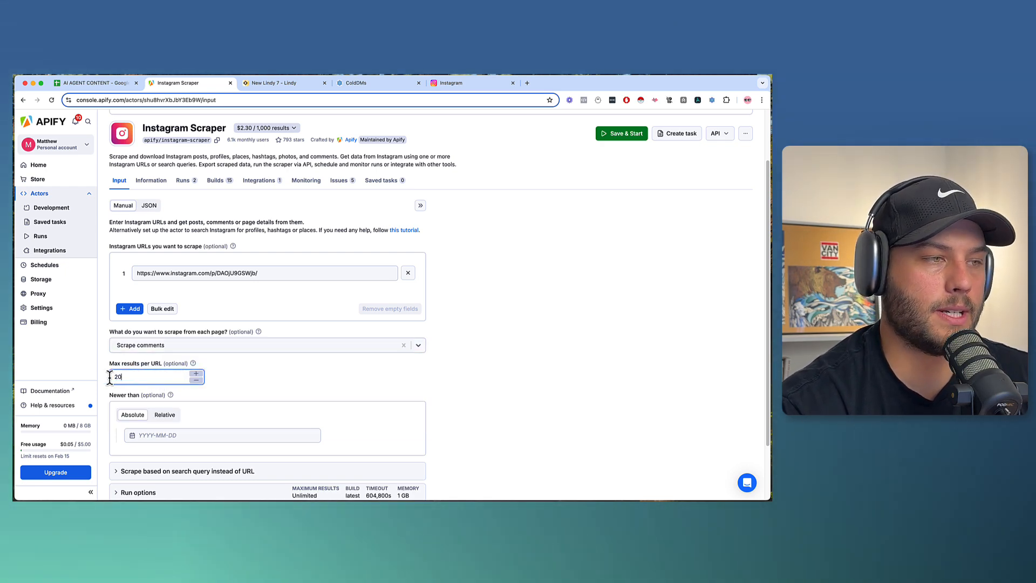
Save the scraper input, start the run and bring up its output table
{"action": "scroll", "coordinate": [272, 364], "scroll_direction": "down", "scroll_amount": 2}
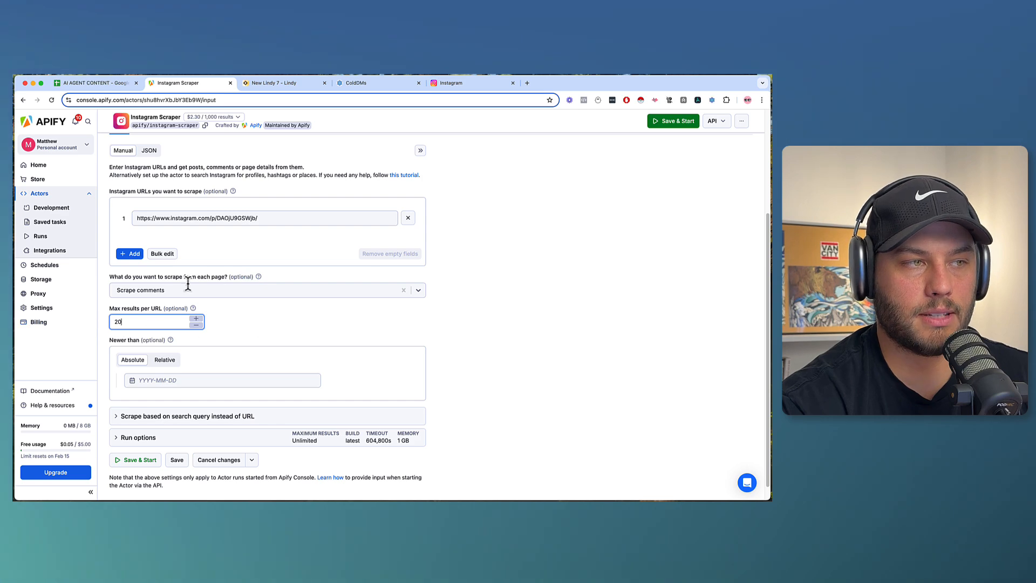
{"action": "left_click", "coordinate": [136, 462]}
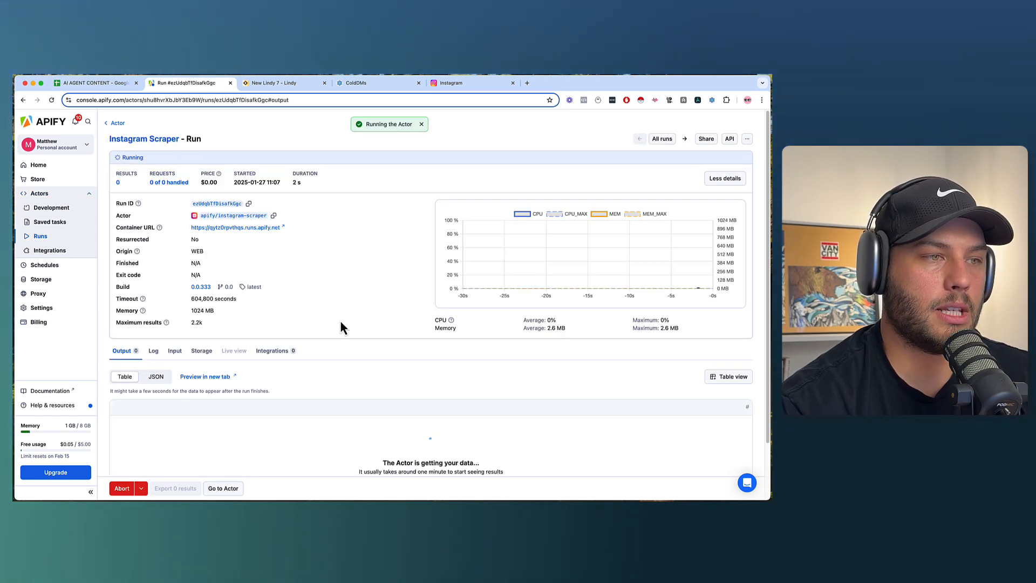
{"action": "scroll", "coordinate": [275, 364], "scroll_direction": "down", "scroll_amount": 2}
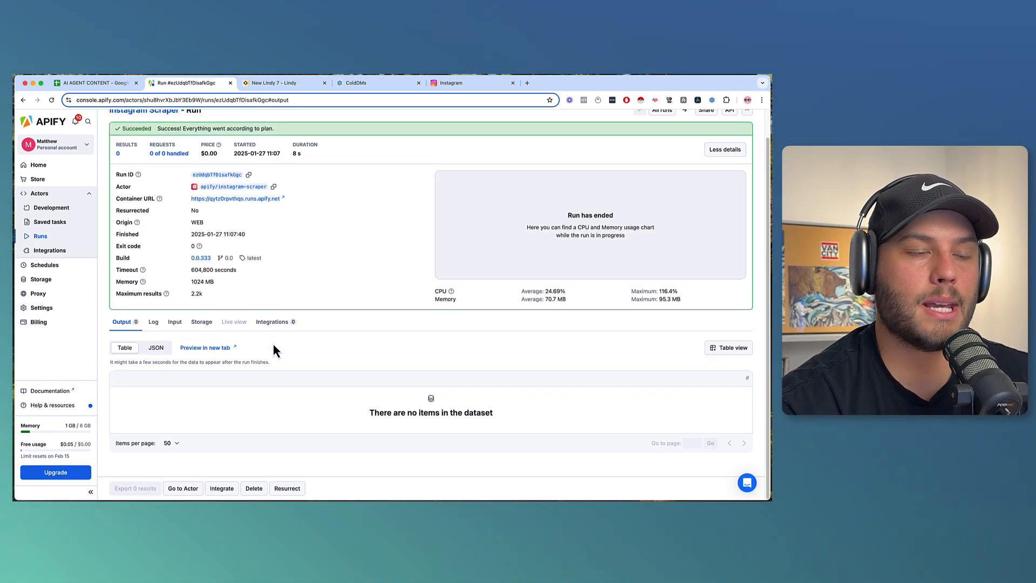
{"action": "scroll", "coordinate": [156, 346], "scroll_direction": "down", "scroll_amount": 1}
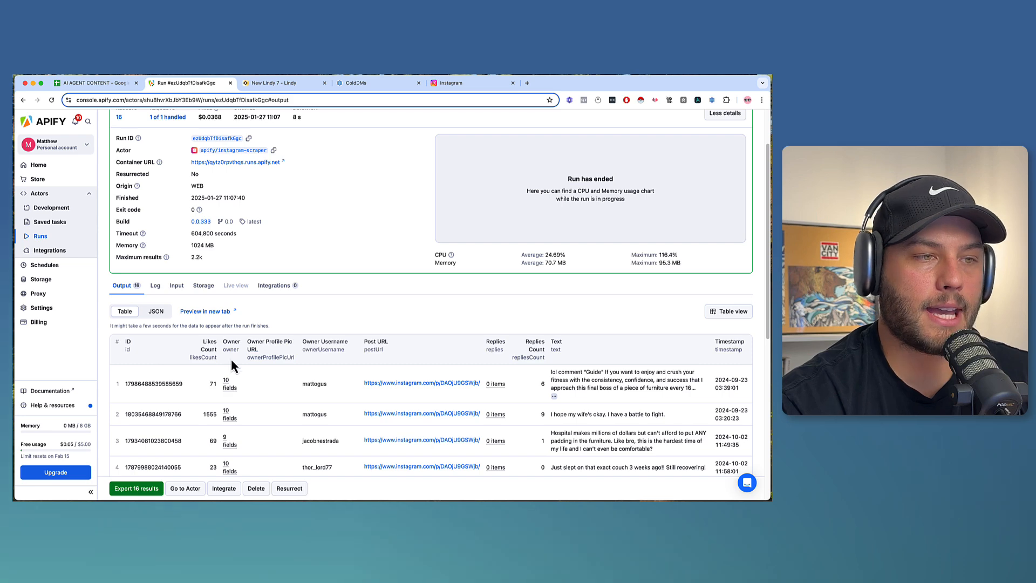
Examine the scraped comments table, including the owner usernames and comment texts
{"action": "scroll", "coordinate": [233, 361], "scroll_direction": "down", "scroll_amount": 2}
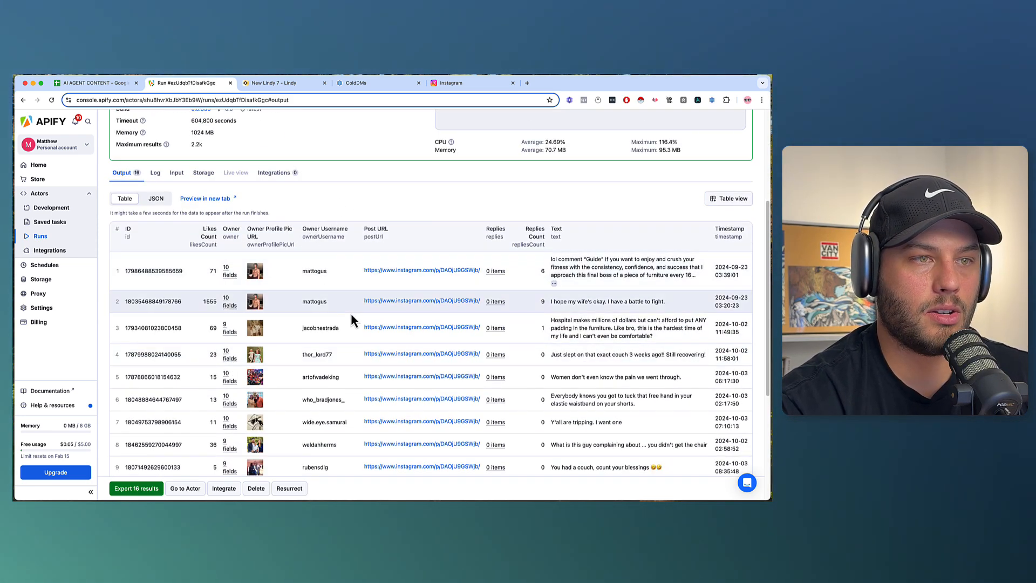
{"action": "scroll", "coordinate": [352, 322], "scroll_direction": "down", "scroll_amount": 2}
{"action": "scroll", "coordinate": [351, 319], "scroll_direction": "down", "scroll_amount": 1}
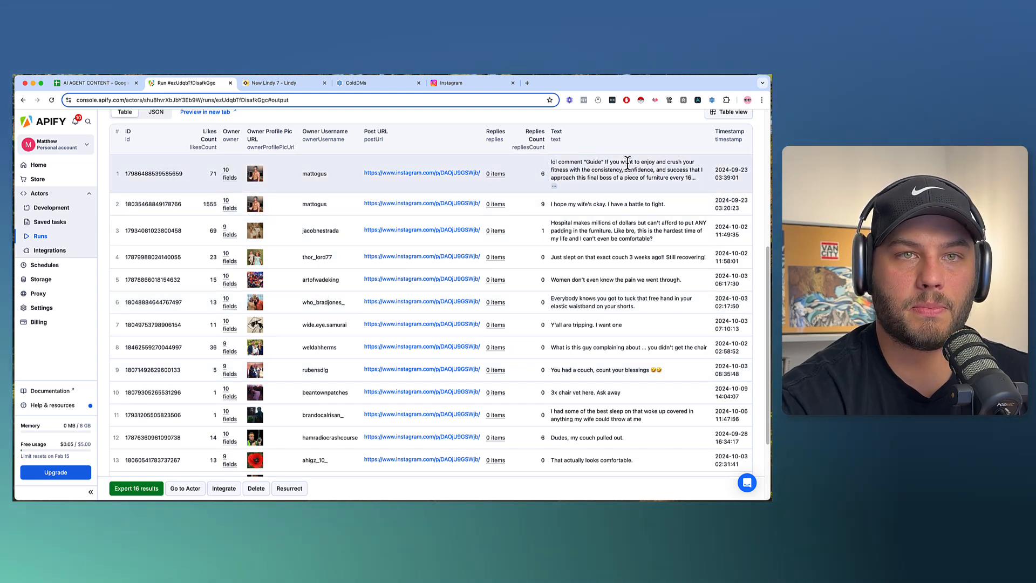
{"action": "scroll", "coordinate": [417, 299], "scroll_direction": "down", "scroll_amount": 1}
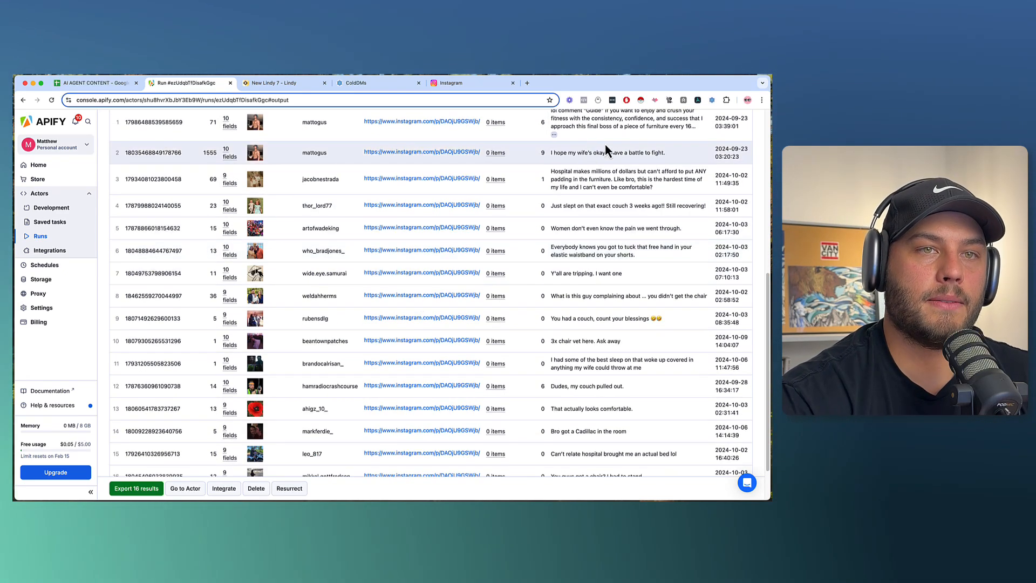
{"action": "scroll", "coordinate": [305, 184], "scroll_direction": "up", "scroll_amount": 10}
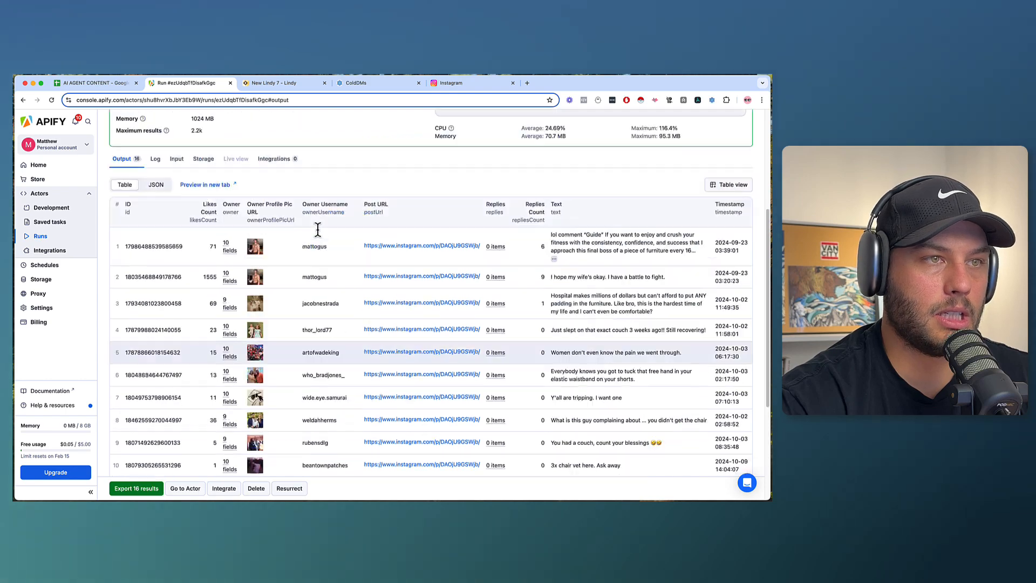
{"action": "scroll", "coordinate": [300, 383], "scroll_direction": "down", "scroll_amount": 10}
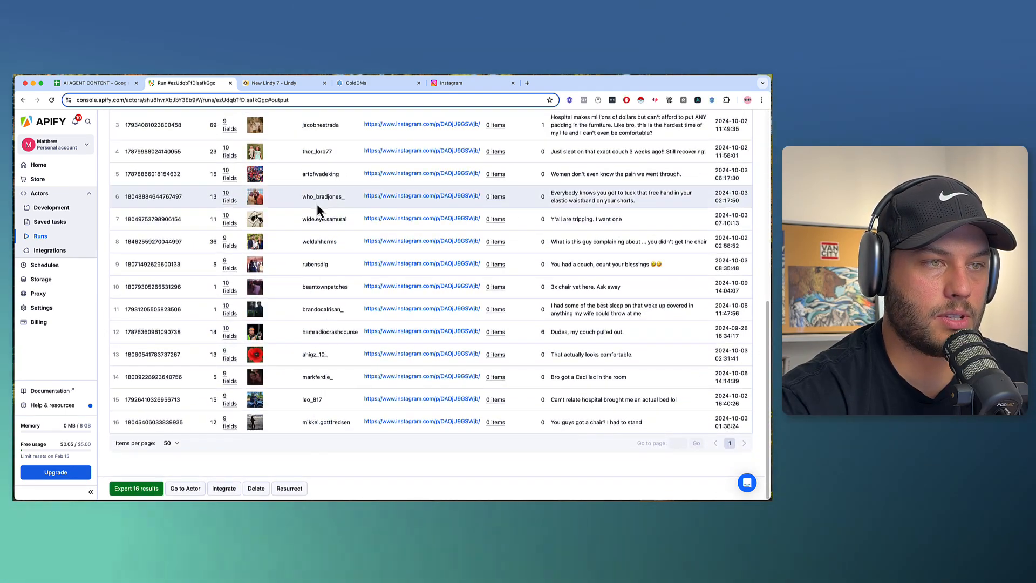
{"action": "scroll", "coordinate": [244, 430], "scroll_direction": "up", "scroll_amount": 4}
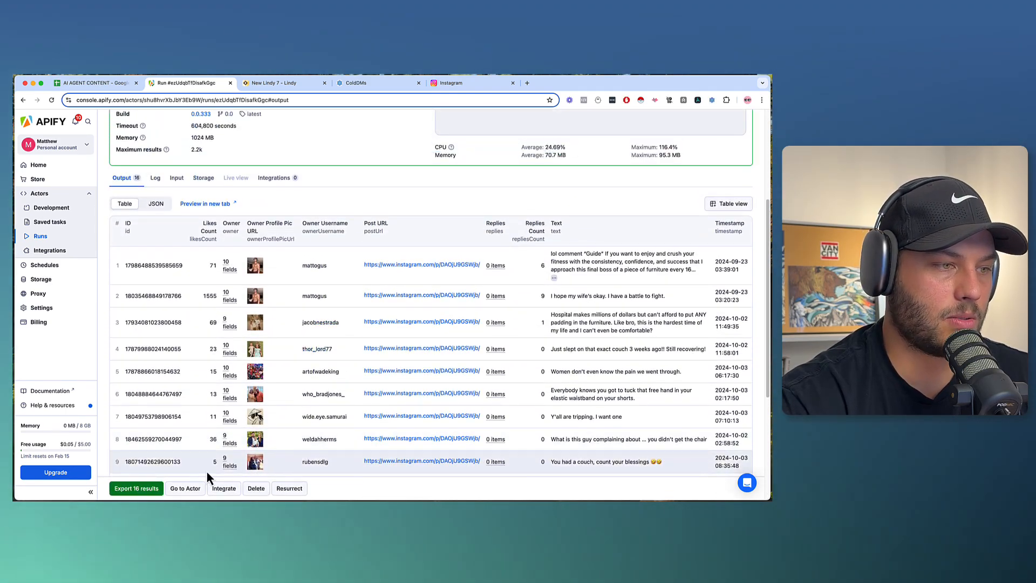
{"action": "left_click", "coordinate": [136, 489]}
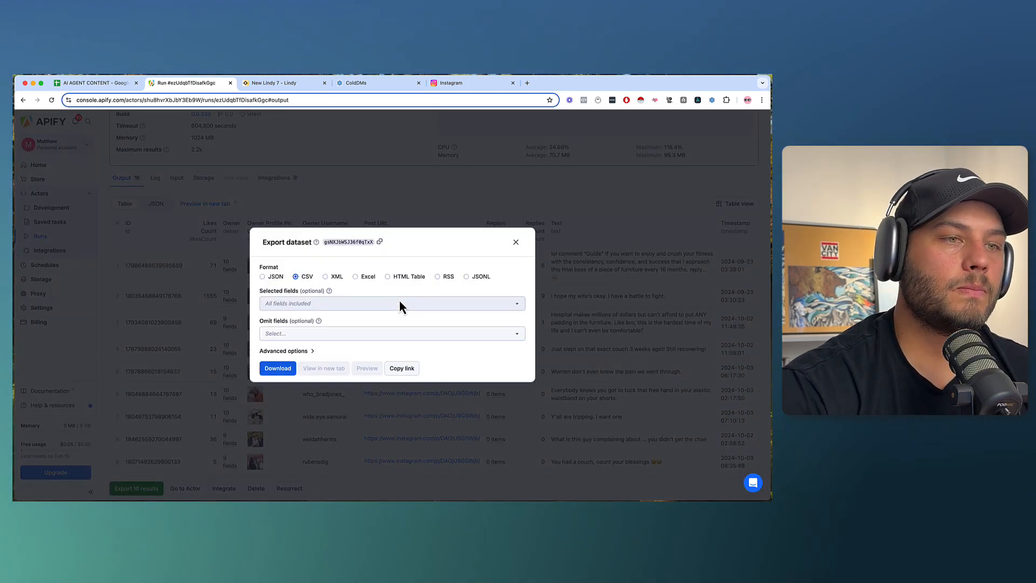
{"action": "left_click", "coordinate": [296, 277]}
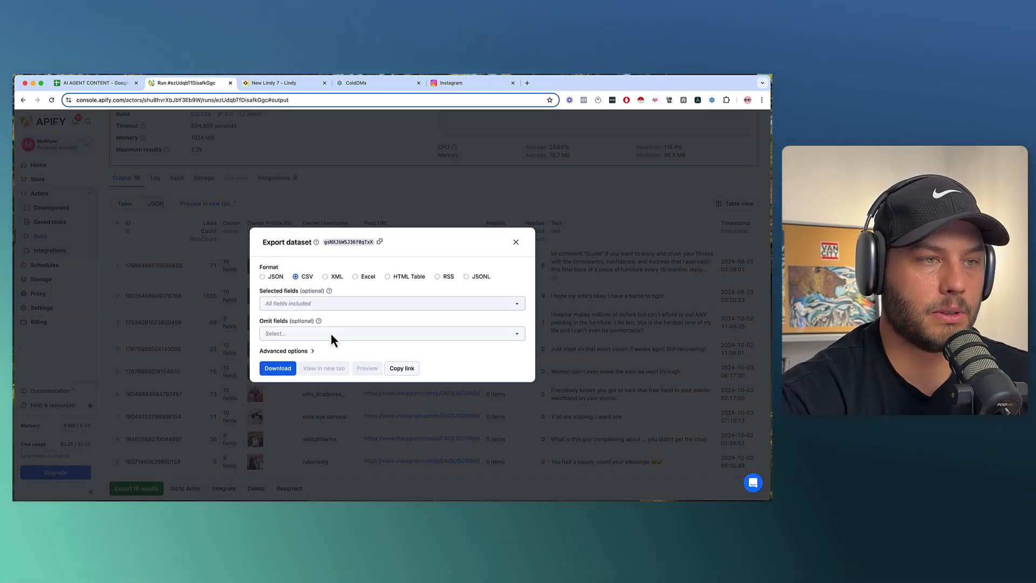
{"action": "left_click", "coordinate": [293, 335]}
{"action": "left_click", "coordinate": [290, 355]}
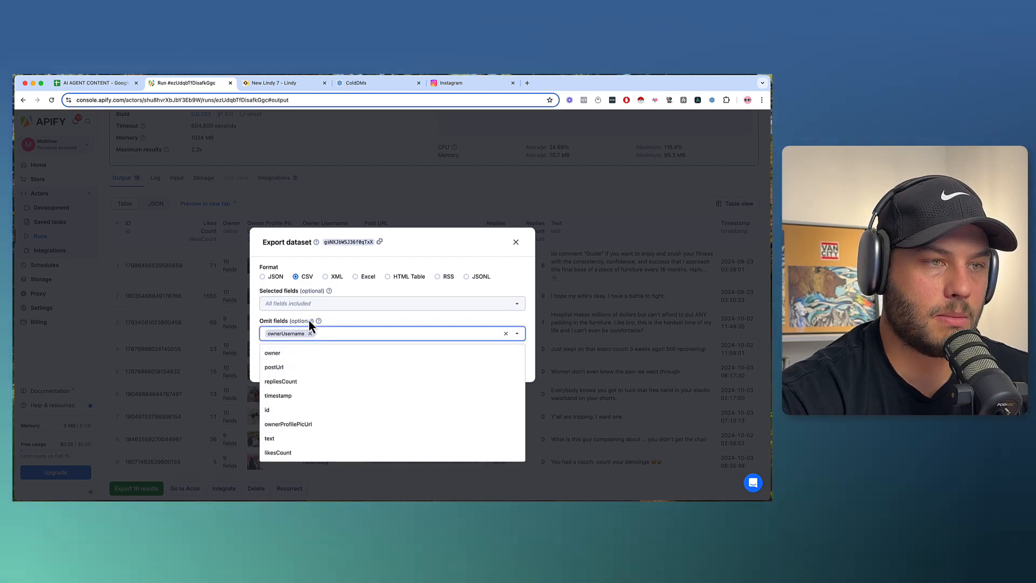
{"action": "left_click", "coordinate": [296, 355]}
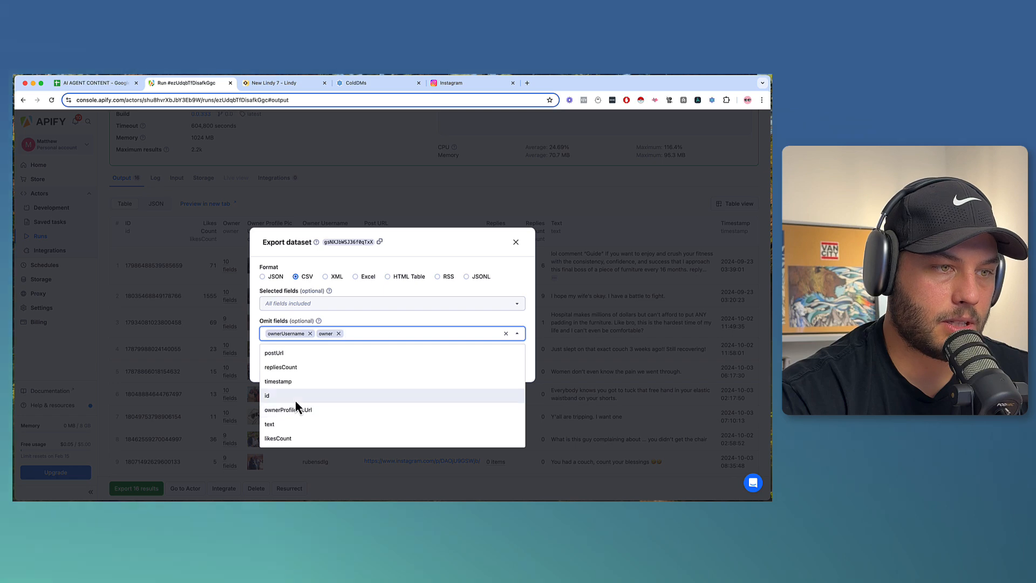
{"action": "left_click", "coordinate": [339, 333]}
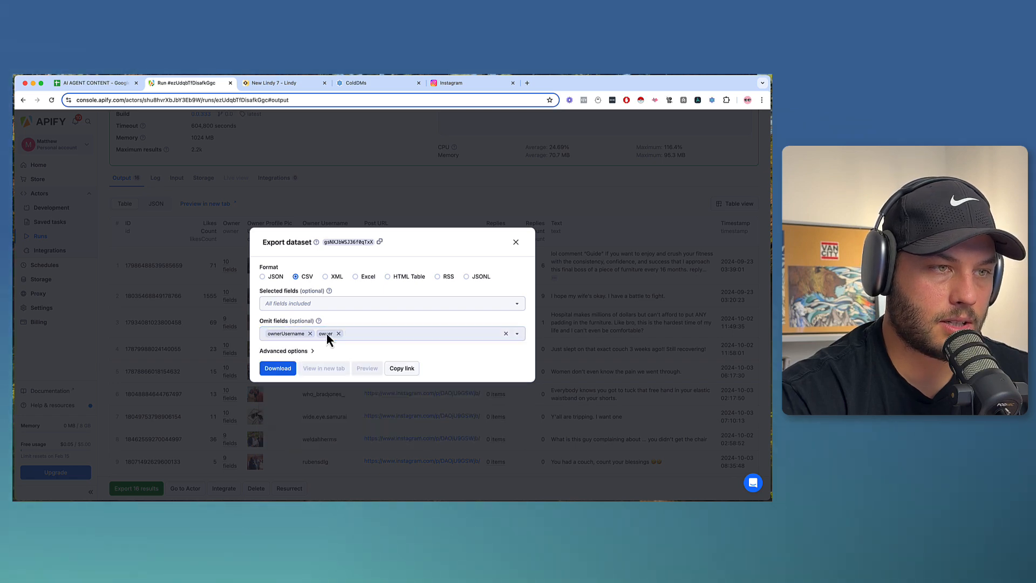
{"action": "left_click", "coordinate": [311, 335]}
{"action": "left_click", "coordinate": [287, 334]}
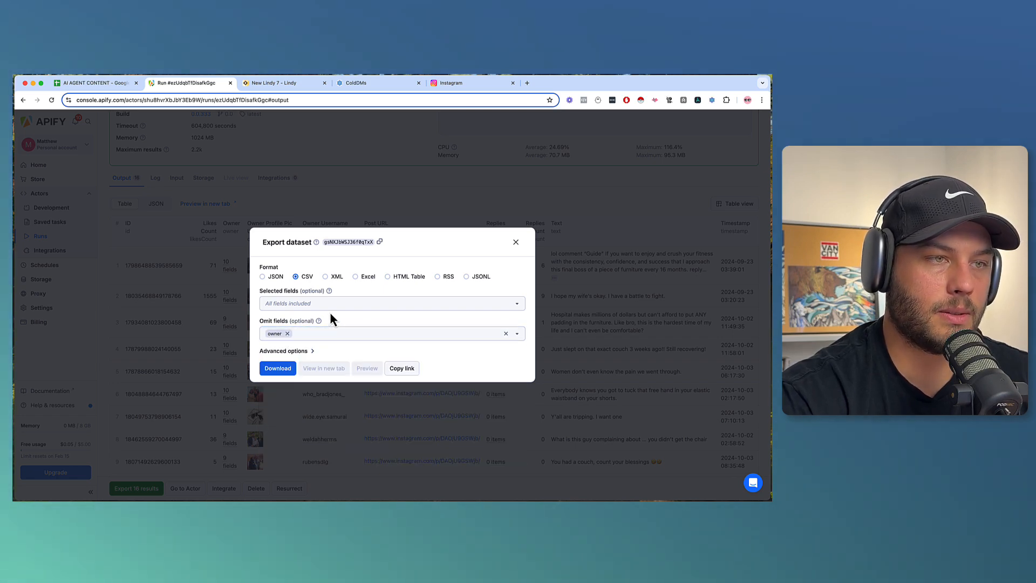
{"action": "left_click", "coordinate": [316, 304]}
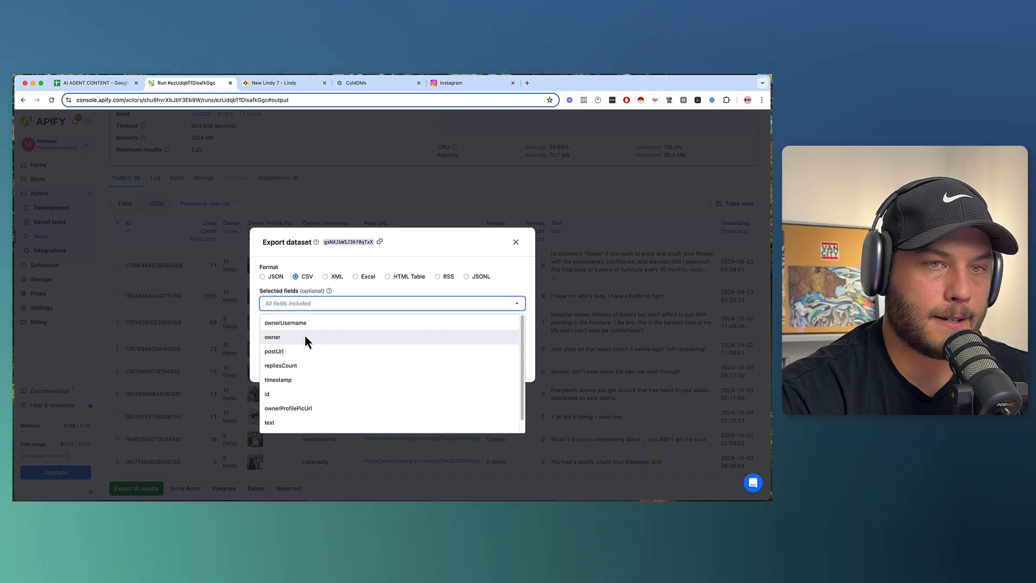
{"action": "left_click", "coordinate": [340, 247]}
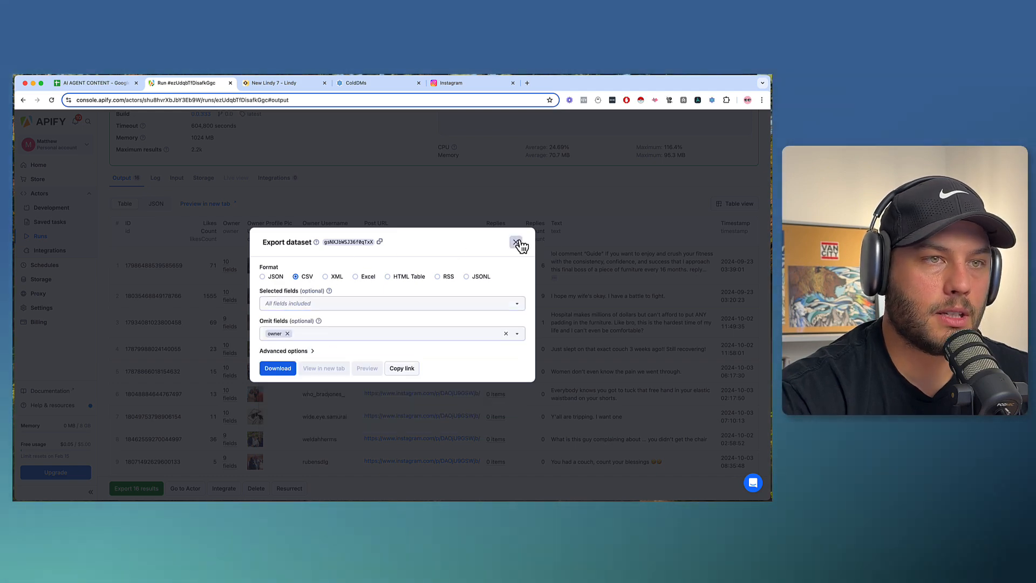
{"action": "left_click", "coordinate": [516, 242]}
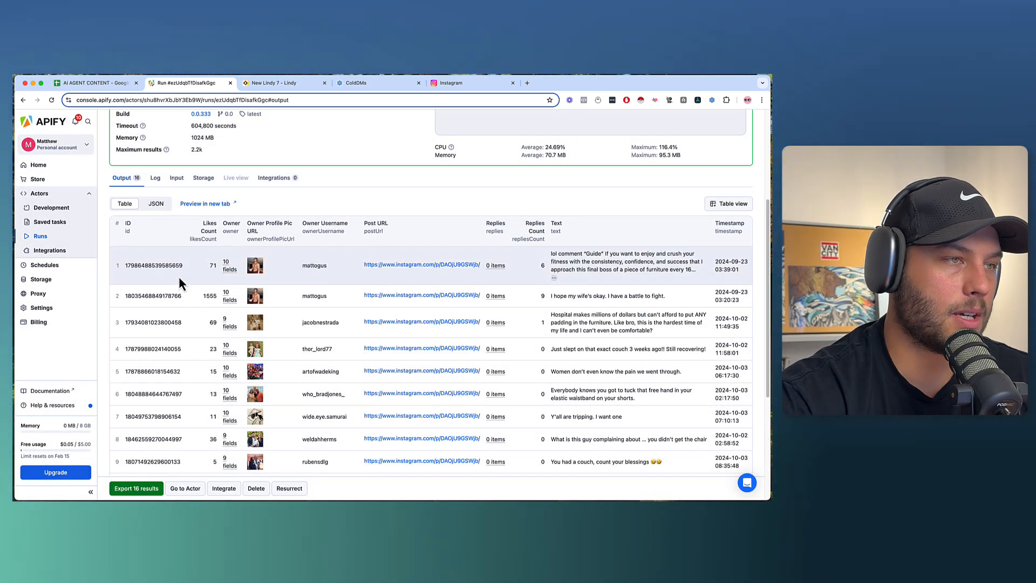
Export the scraped results as an Excel file containing only the ownerUsername field, and download it
{"action": "left_click", "coordinate": [136, 489]}
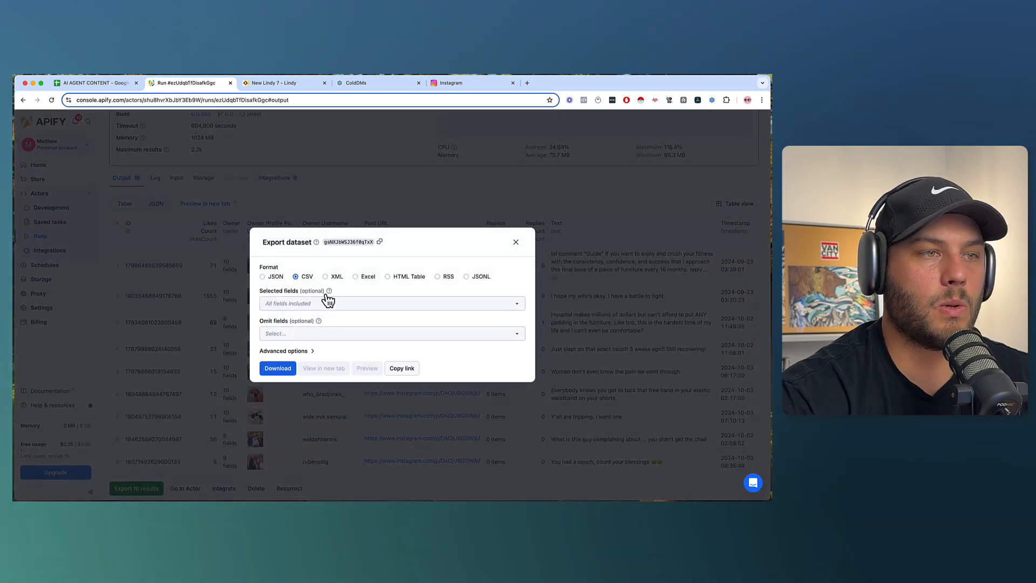
{"action": "left_click", "coordinate": [300, 304]}
{"action": "left_click", "coordinate": [281, 322]}
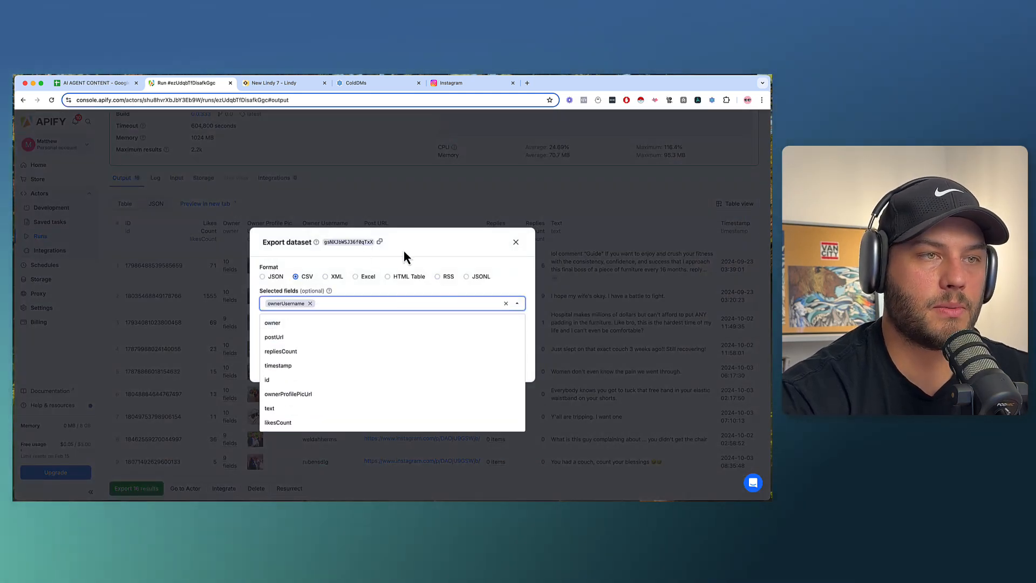
{"action": "left_click", "coordinate": [375, 284]}
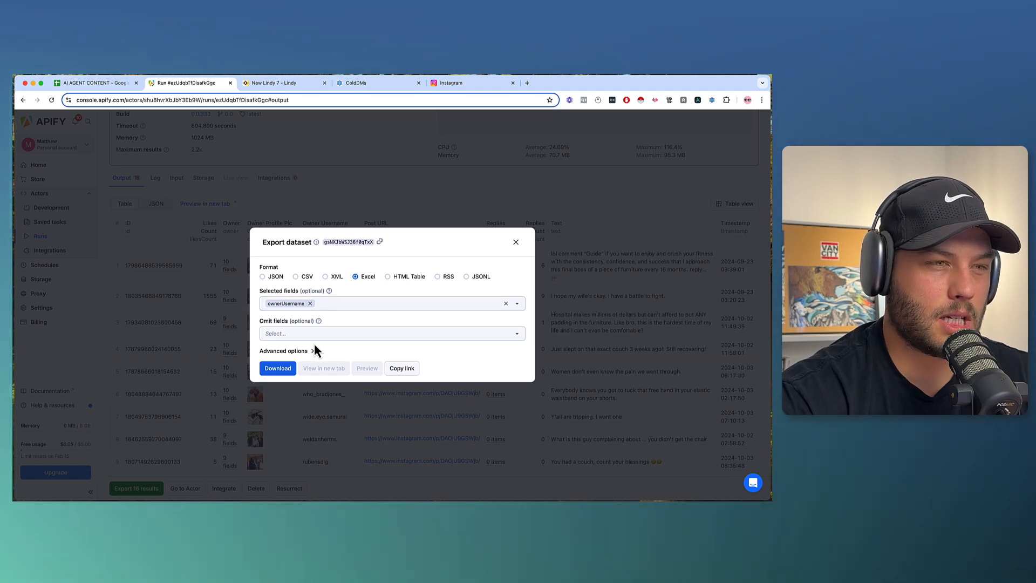
{"action": "left_click", "coordinate": [280, 369]}
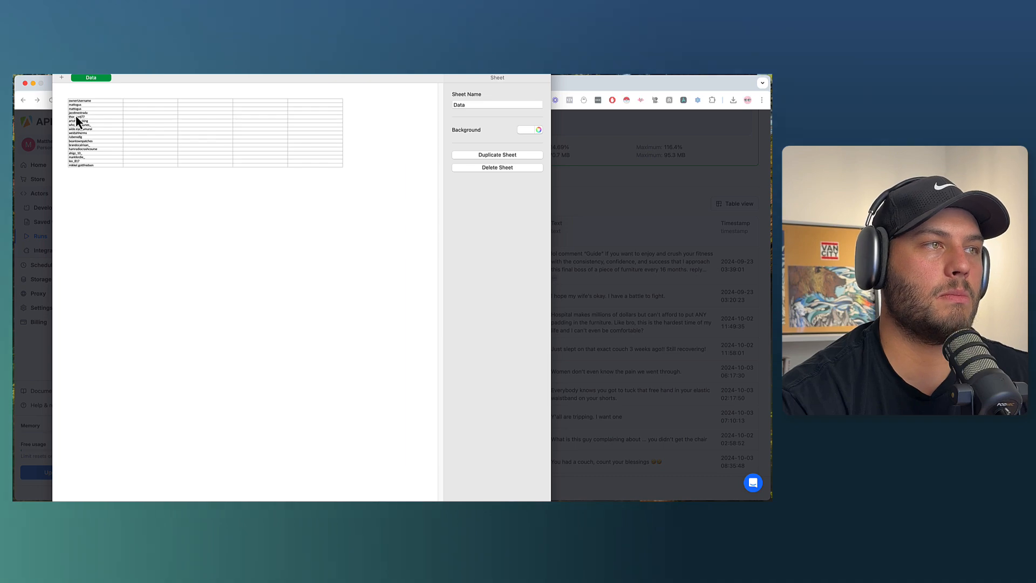
Select the usernames in rows 4 to 17 of column A in the downloaded spreadsheet, and return to the browser
{"action": "left_click", "coordinate": [76, 114]}
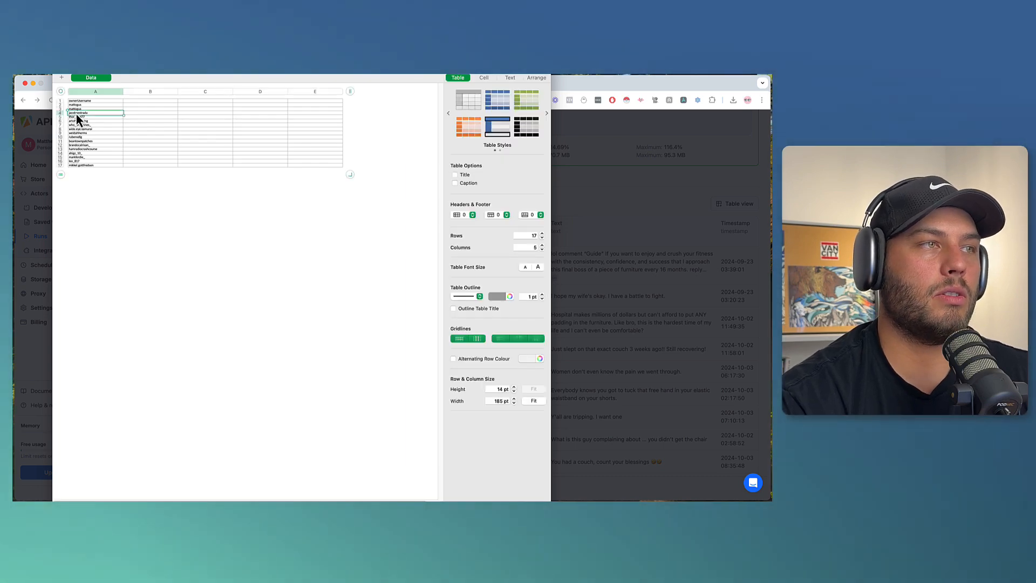
{"action": "left_click", "coordinate": [91, 165], "text": "shift"}
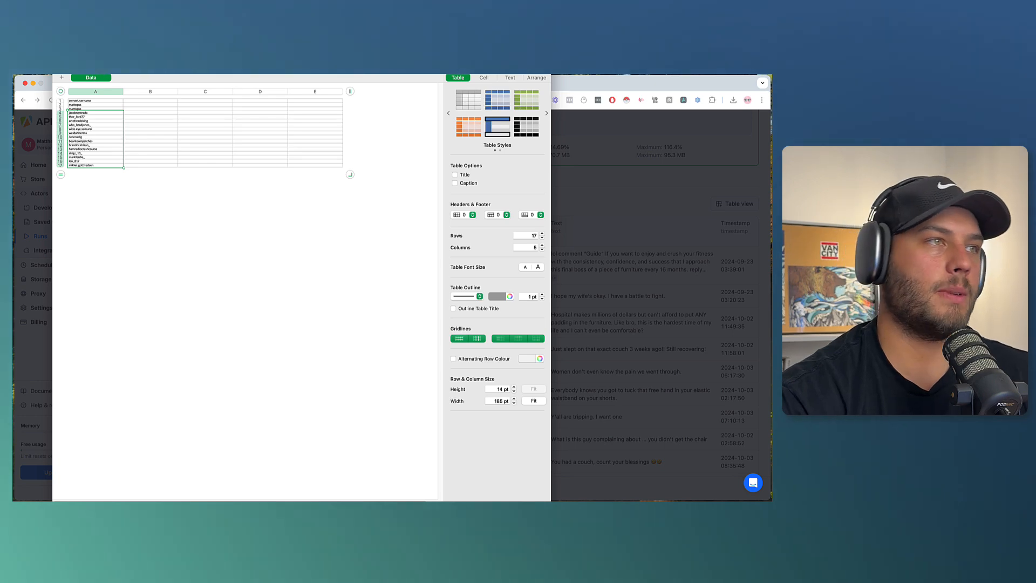
{"action": "key", "text": "super+Tab"}
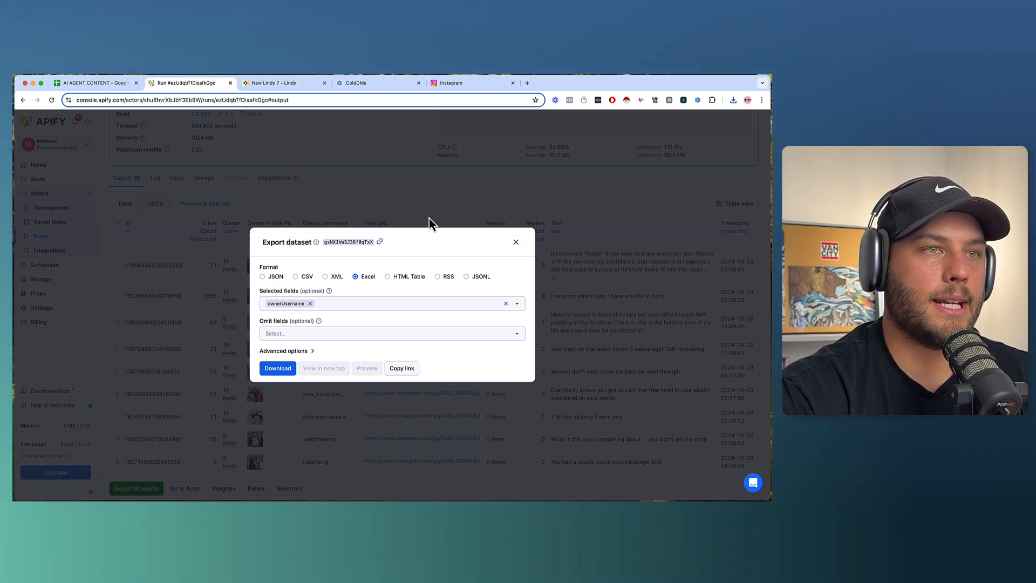
Switch to Lindy and save the New Lindy 7 flow with its Message Received trigger and Fetch action
{"action": "left_click", "coordinate": [429, 218]}
{"action": "left_click", "coordinate": [275, 86]}
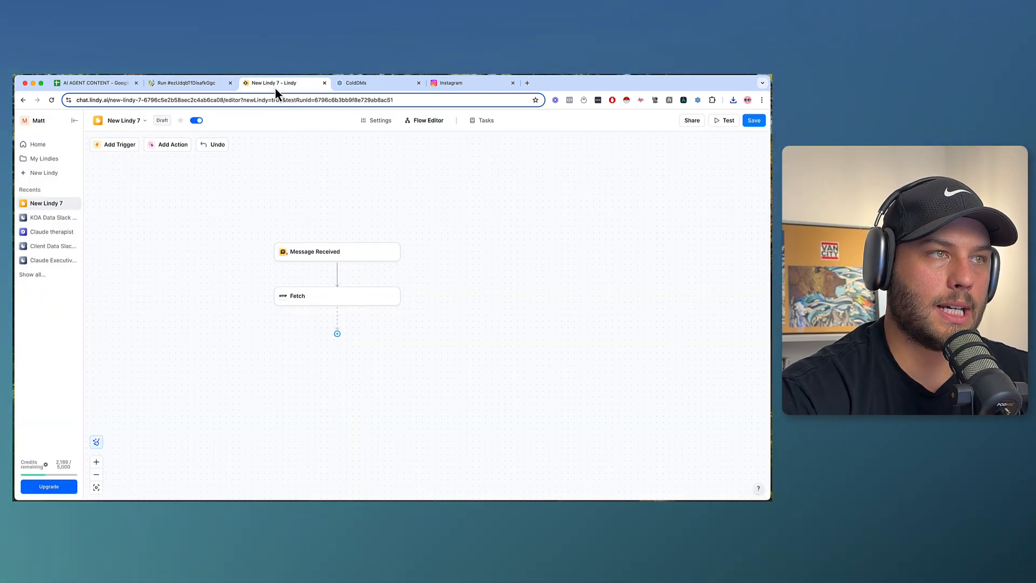
{"action": "left_click", "coordinate": [753, 121]}
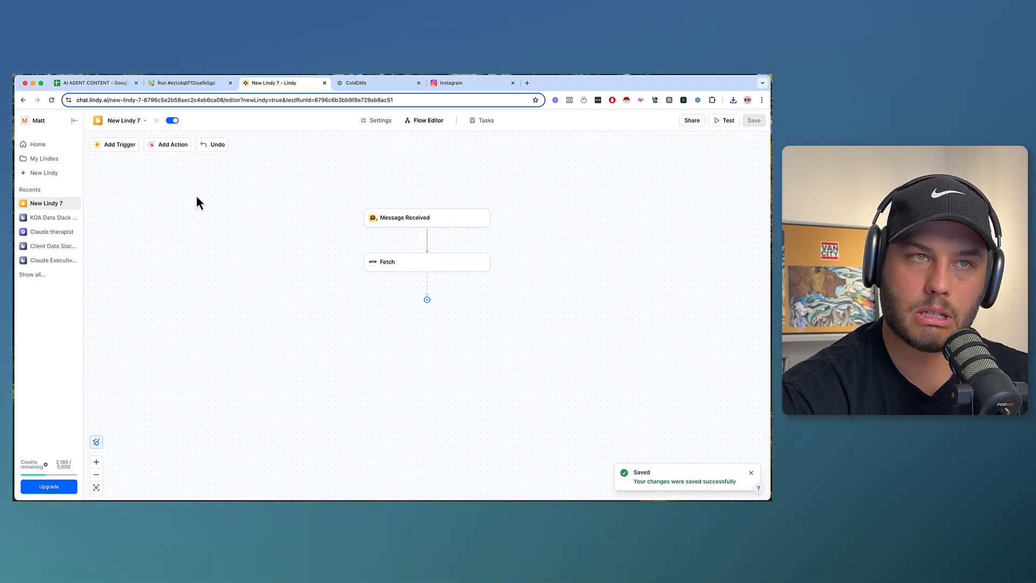
{"action": "left_click_drag", "start_coordinate": [582, 229], "coordinate": [528, 242]}
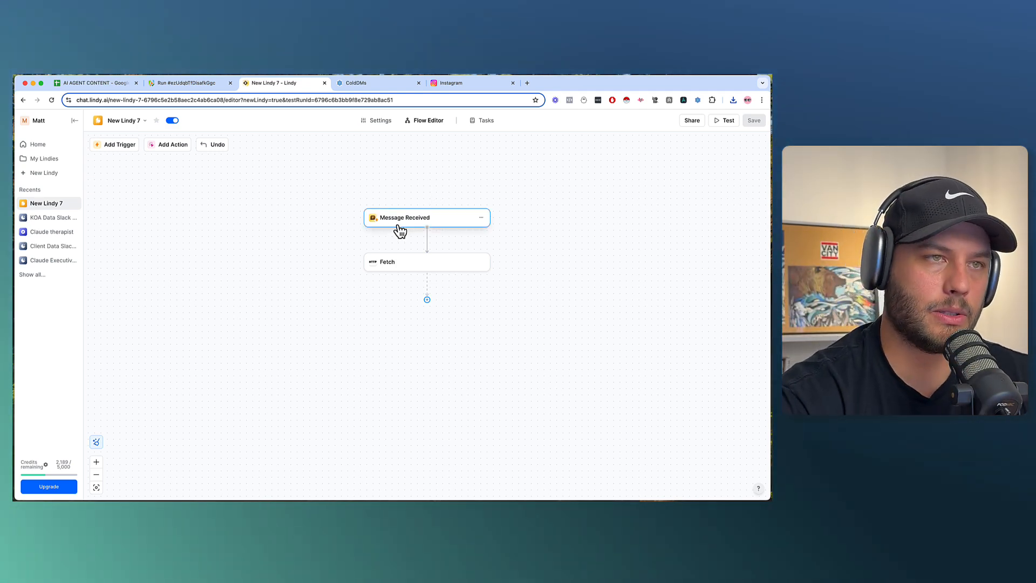
Examine the agent's context instructions in its settings, including the API address, body type, content type, request content and username format
{"action": "left_click", "coordinate": [381, 121]}
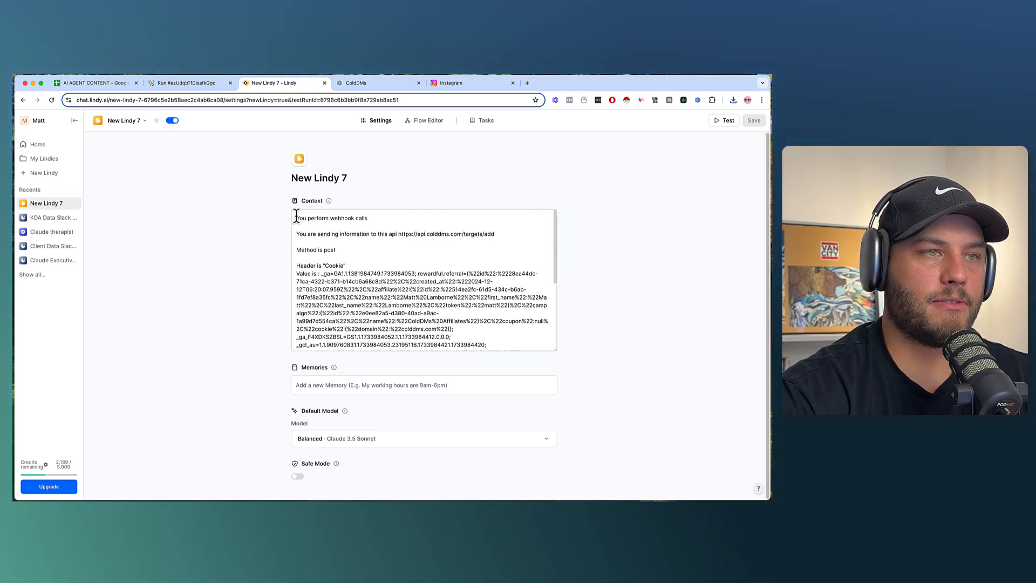
{"action": "left_click_drag", "start_coordinate": [297, 215], "coordinate": [513, 232]}
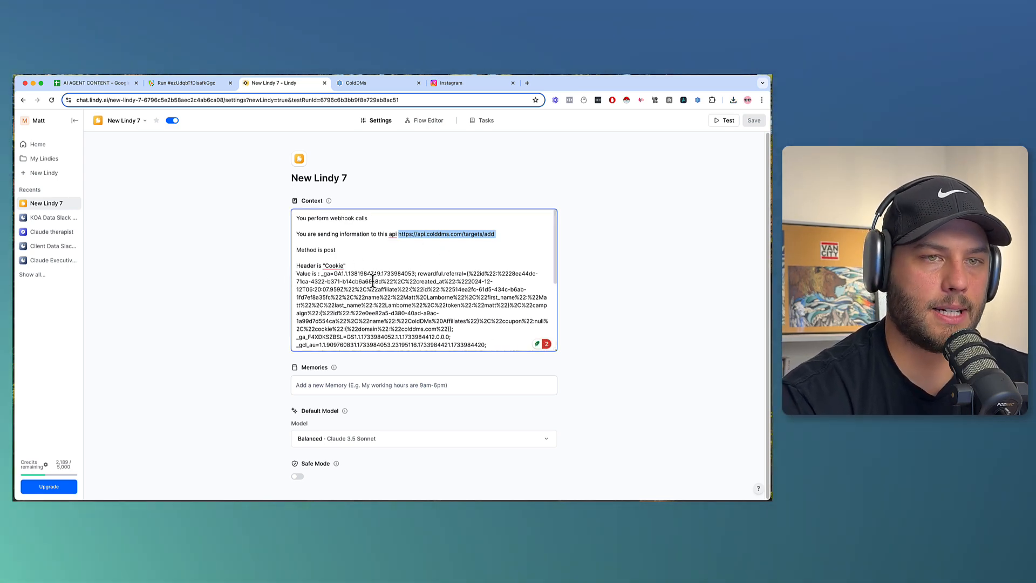
{"action": "scroll", "coordinate": [372, 280], "scroll_direction": "down", "scroll_amount": 5}
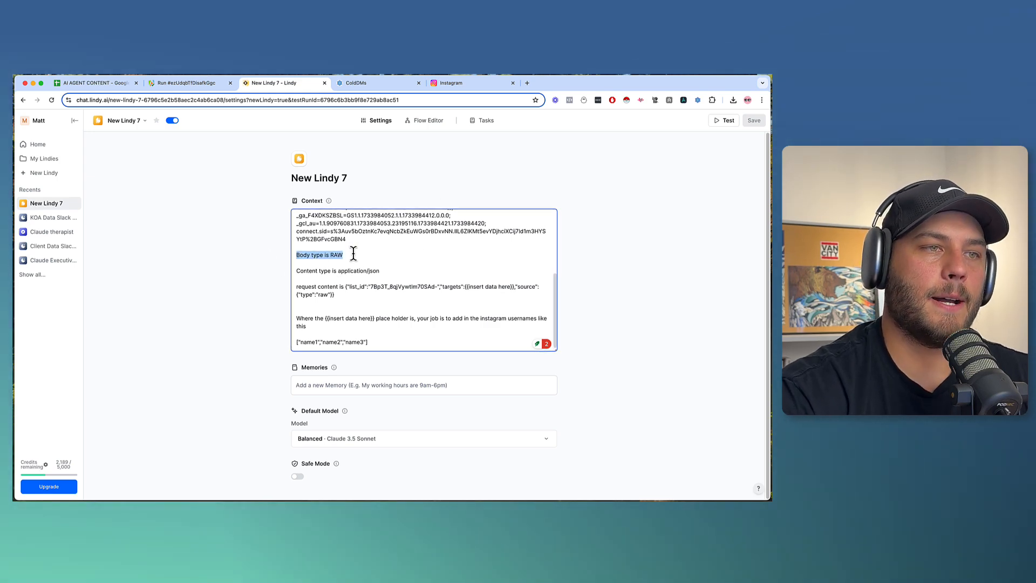
{"action": "left_click_drag", "start_coordinate": [297, 271], "coordinate": [321, 270]}
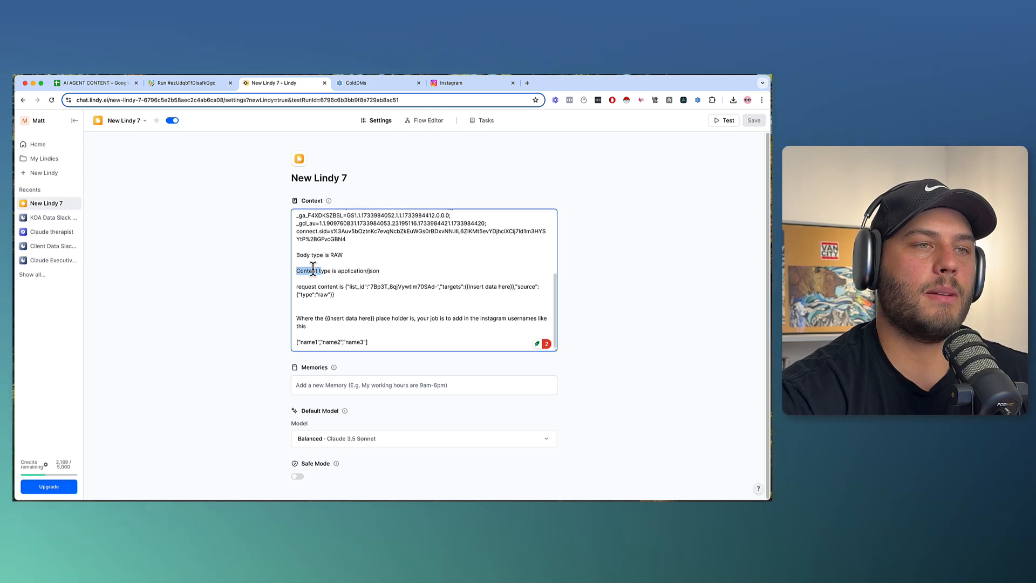
{"action": "left_click", "coordinate": [316, 271]}
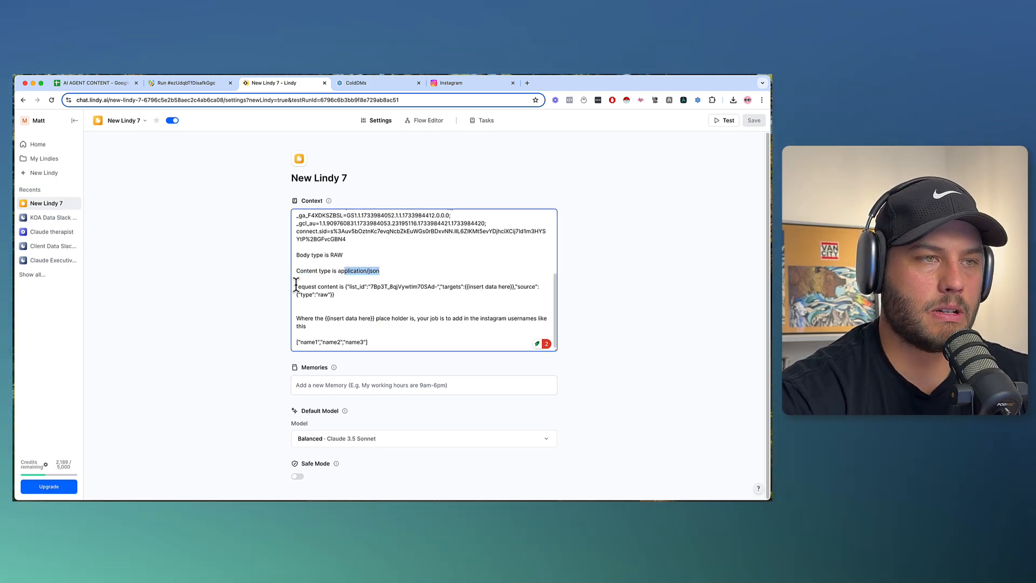
{"action": "left_click_drag", "start_coordinate": [296, 287], "coordinate": [346, 286]}
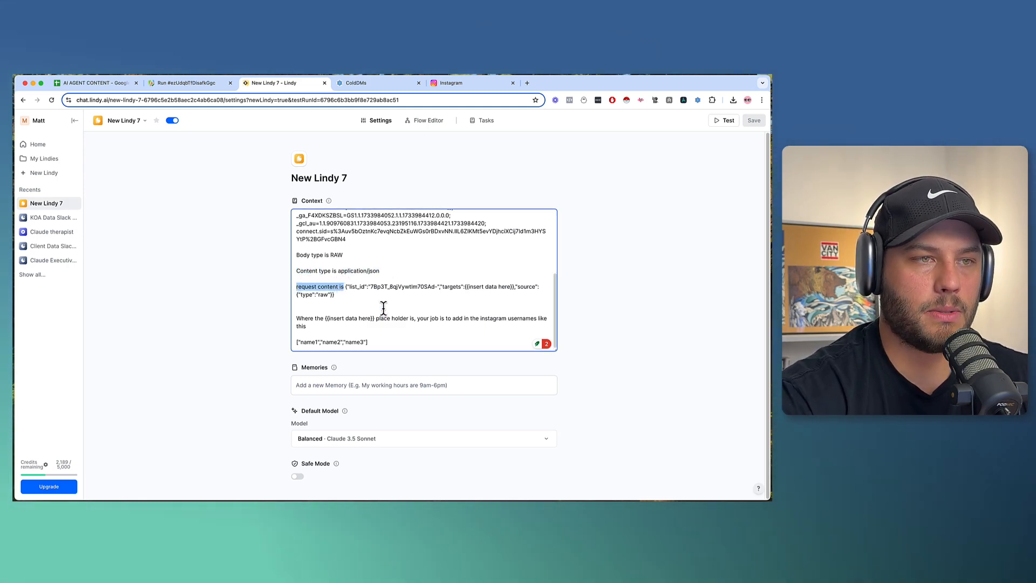
{"action": "left_click", "coordinate": [350, 293]}
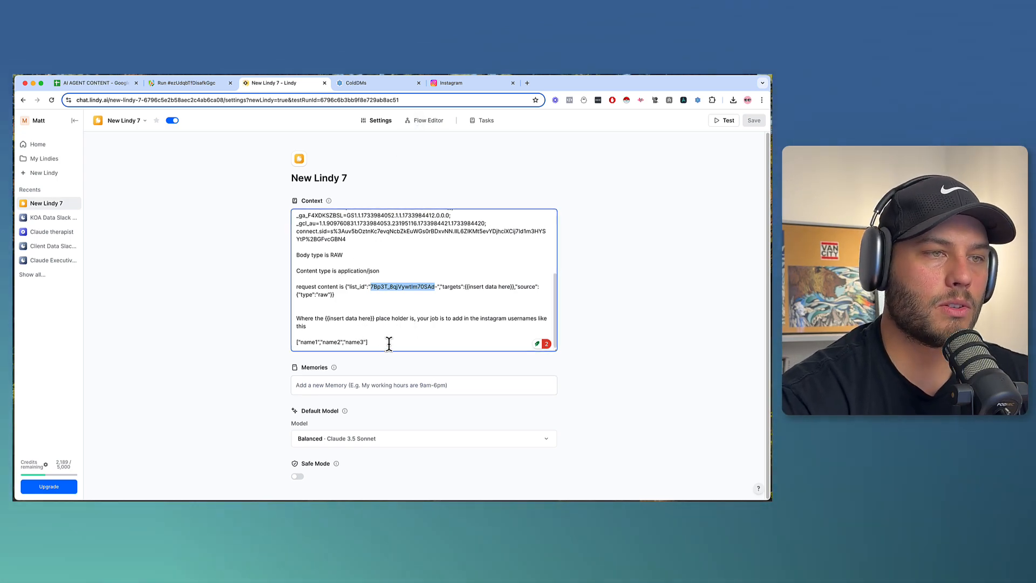
{"action": "left_click_drag", "start_coordinate": [370, 341], "coordinate": [300, 200]}
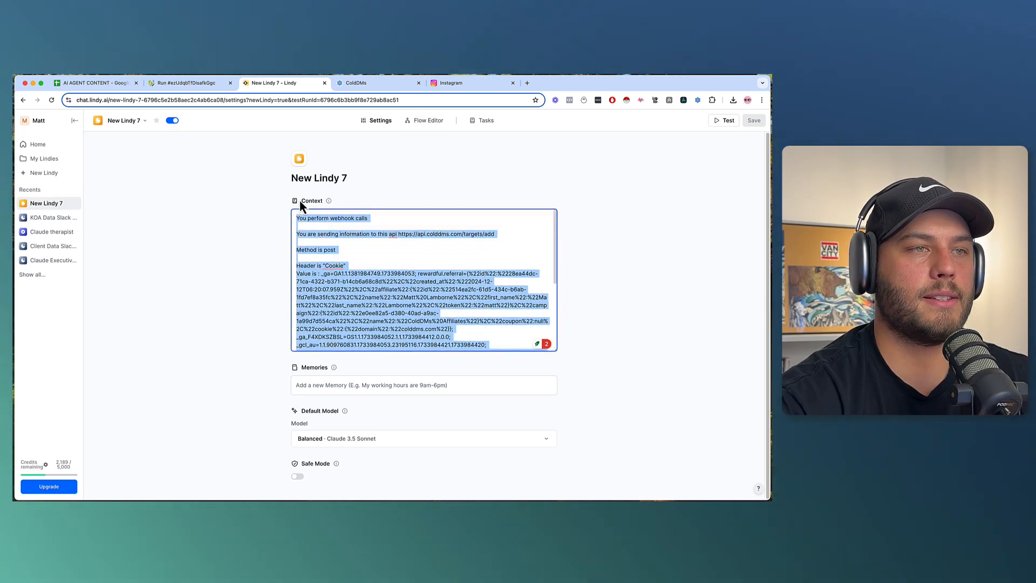
{"action": "scroll", "coordinate": [373, 307], "scroll_direction": "down", "scroll_amount": 5}
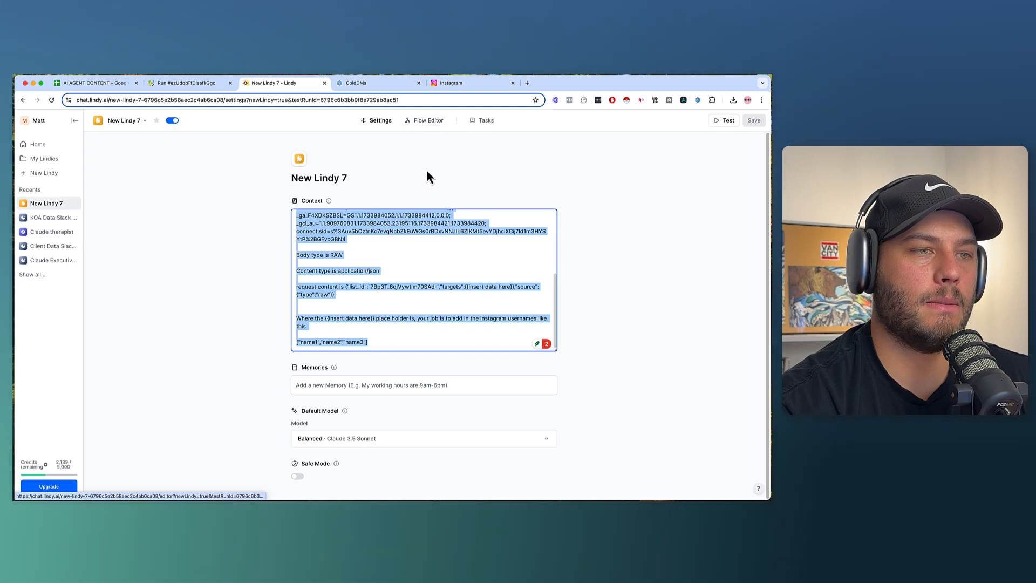
Return to the flow editor and examine the Fetch action's URL, method, content type and header settings
{"action": "left_click", "coordinate": [425, 122]}
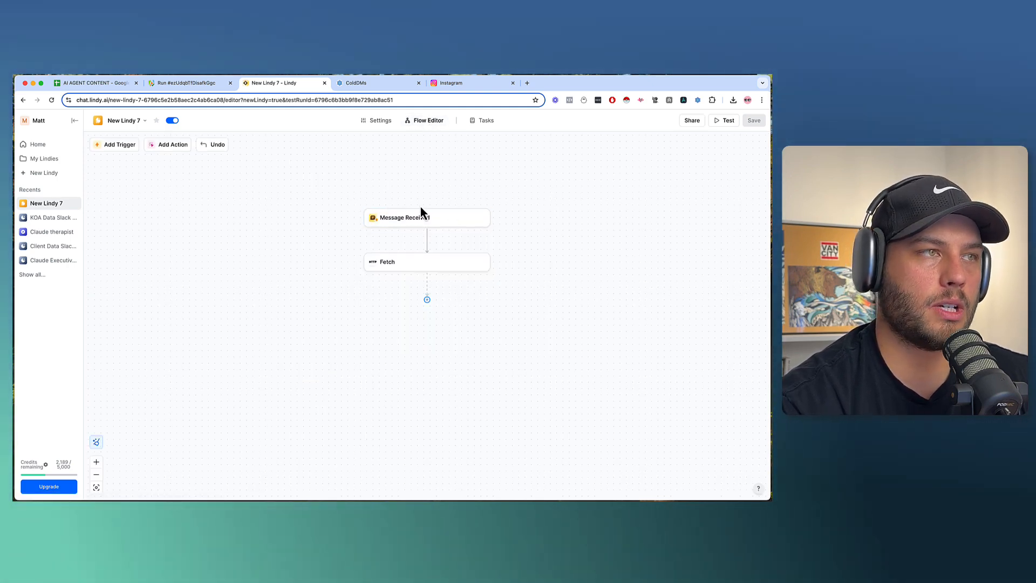
{"action": "left_click", "coordinate": [400, 265]}
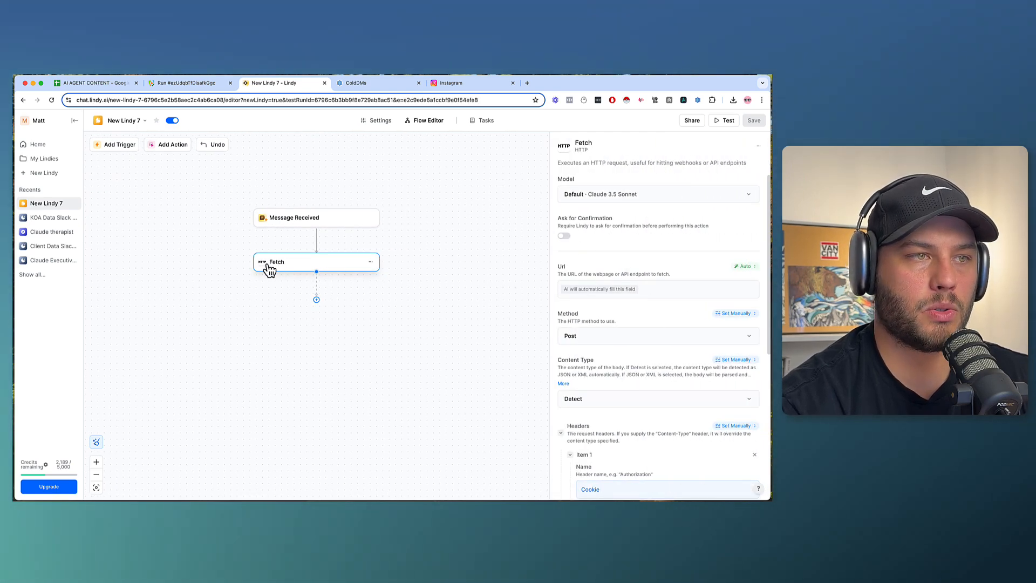
{"action": "scroll", "coordinate": [599, 216], "scroll_direction": "down", "scroll_amount": 2}
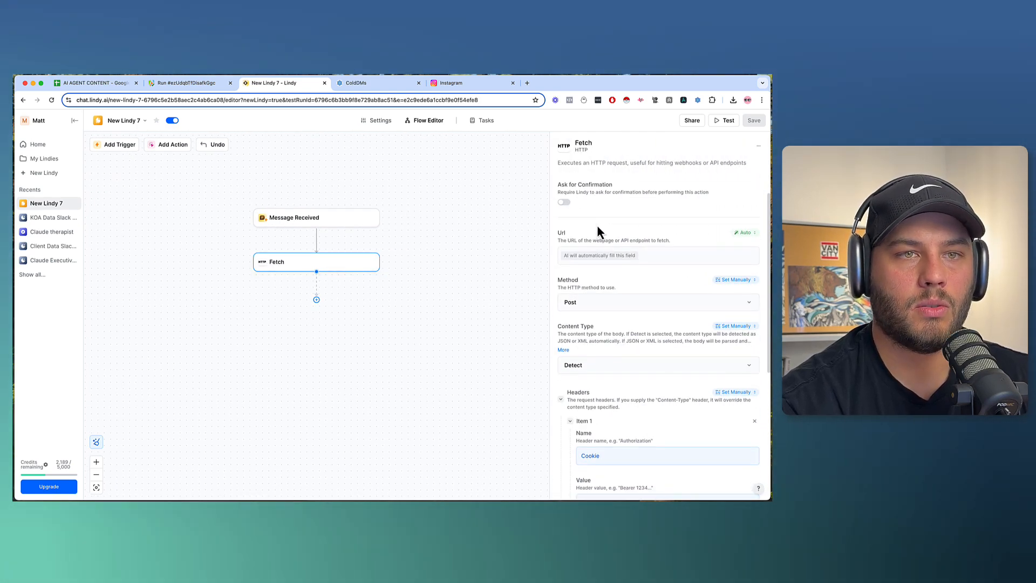
{"action": "scroll", "coordinate": [597, 224], "scroll_direction": "up", "scroll_amount": 2}
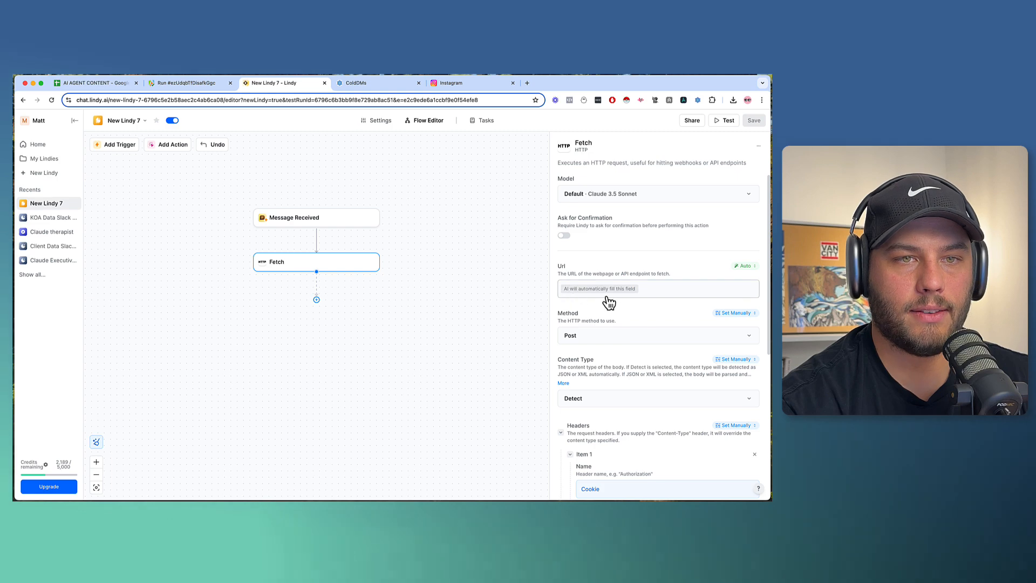
{"action": "scroll", "coordinate": [648, 303], "scroll_direction": "down", "scroll_amount": 3}
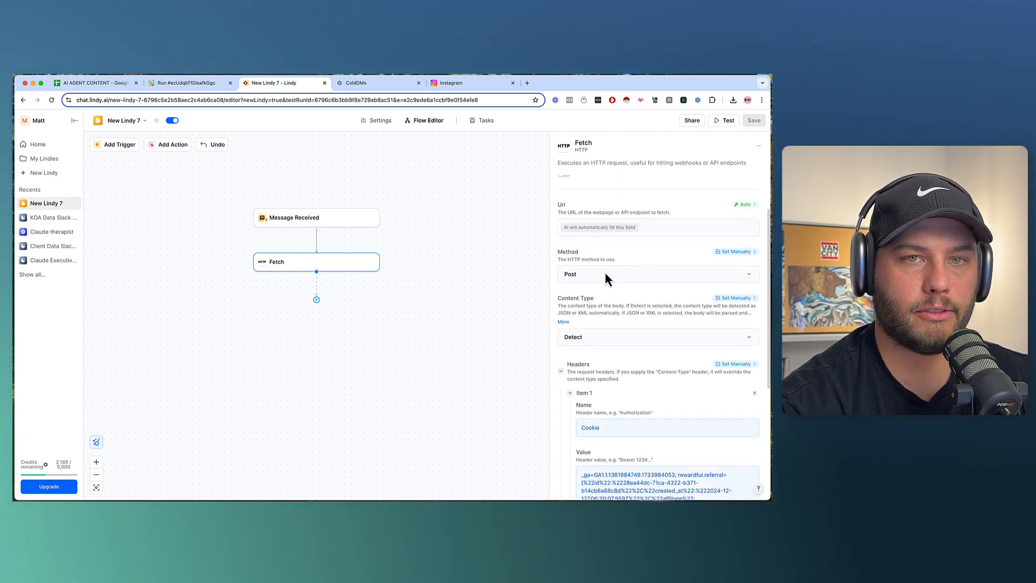
{"action": "scroll", "coordinate": [653, 259], "scroll_direction": "down", "scroll_amount": 2}
{"action": "scroll", "coordinate": [648, 259], "scroll_direction": "up", "scroll_amount": 2}
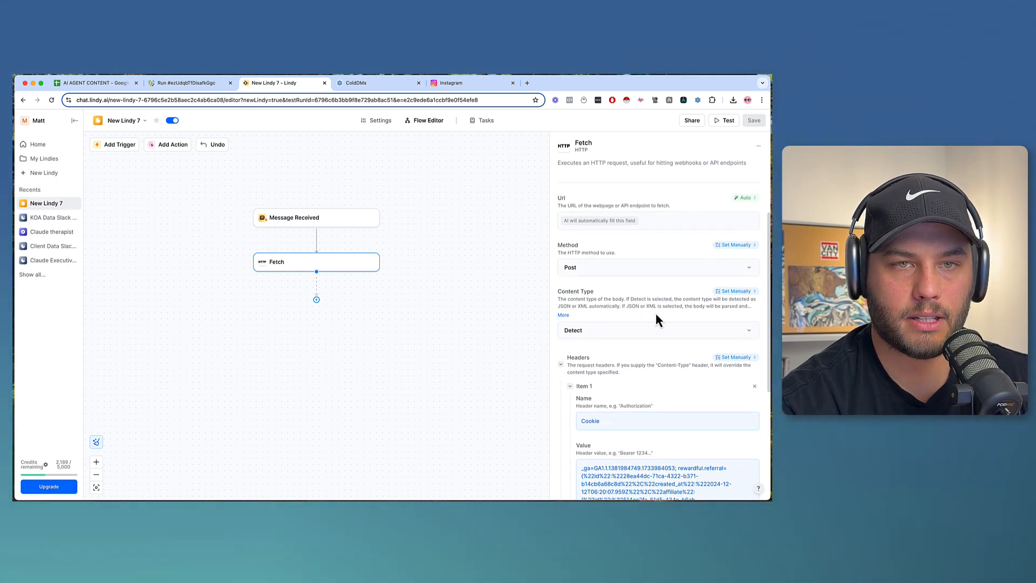
Examine the remaining settings of the Fetch action and open the agent's tasks with a new, empty task
{"action": "scroll", "coordinate": [659, 381], "scroll_direction": "down", "scroll_amount": 5}
{"action": "scroll", "coordinate": [659, 380], "scroll_direction": "up", "scroll_amount": 6}
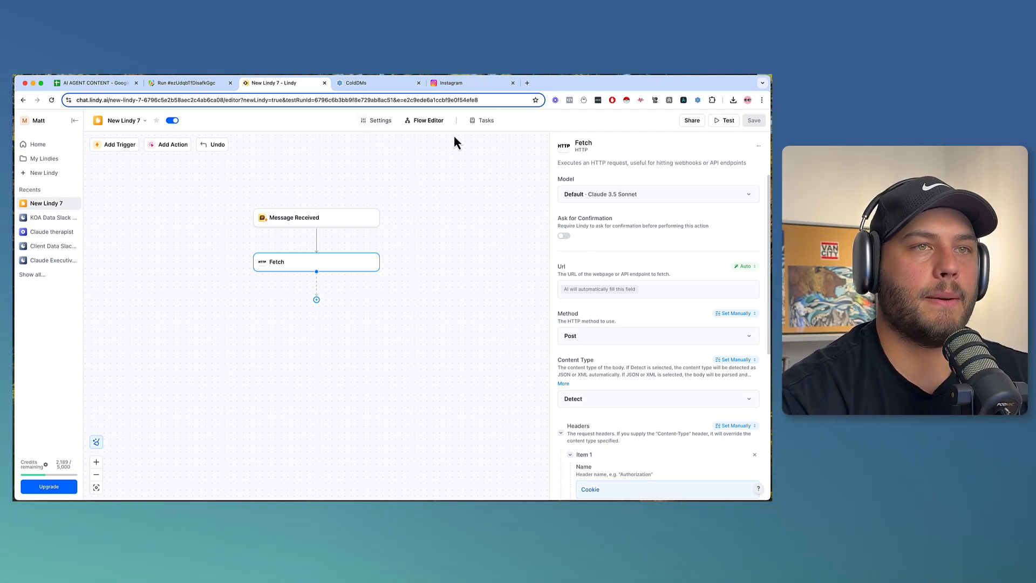
{"action": "left_click", "coordinate": [485, 121]}
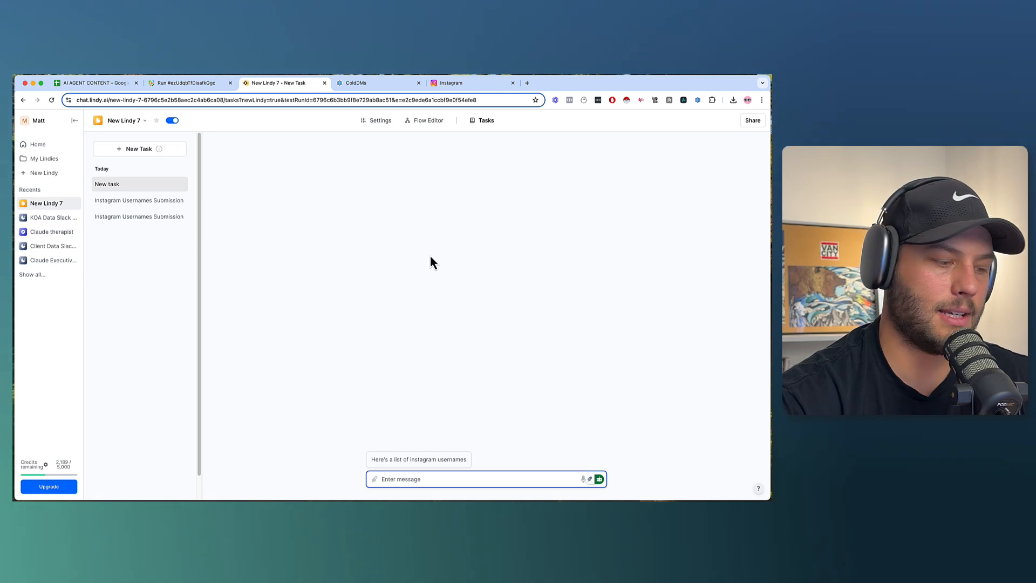
{"action": "key", "text": "super+v"}
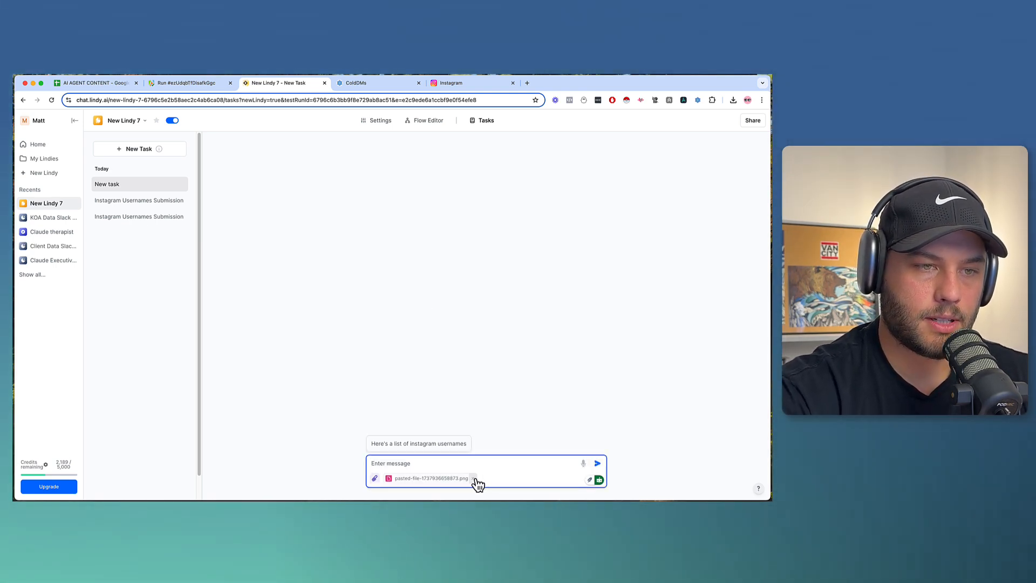
{"action": "left_click", "coordinate": [474, 479]}
{"action": "key", "text": "super+Tab"}
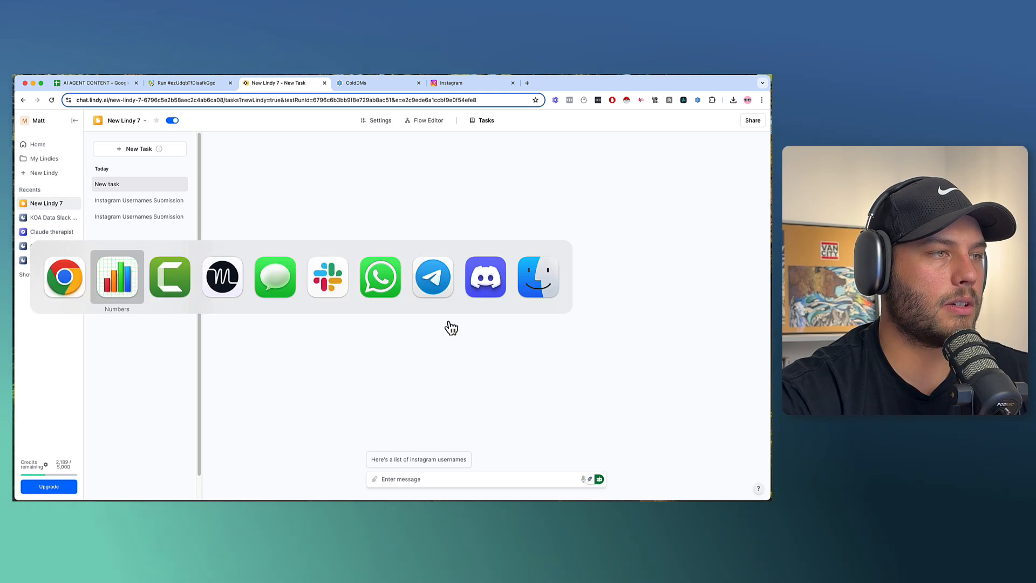
{"action": "key", "text": "ctrl+Up"}
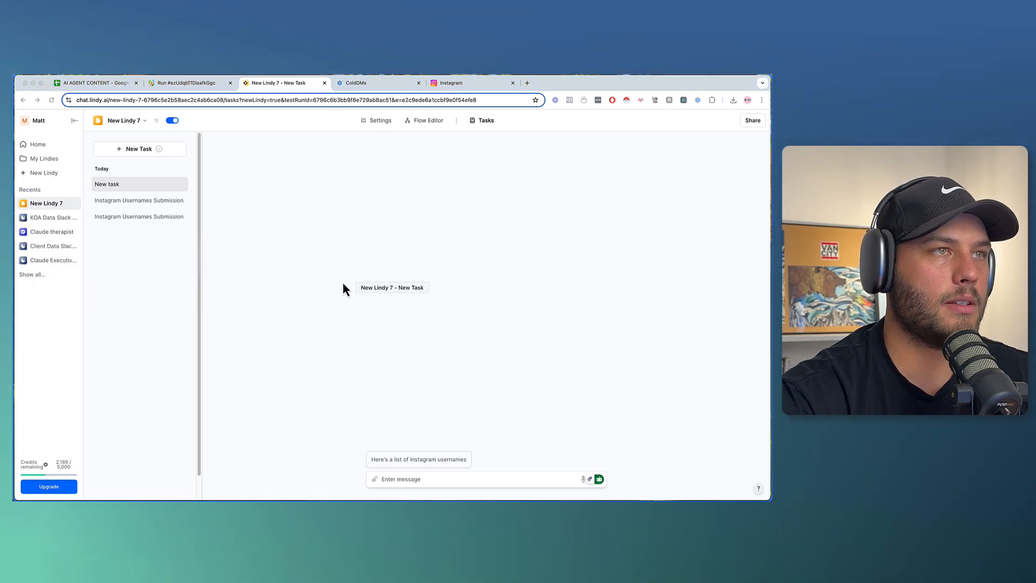
{"action": "left_click", "coordinate": [343, 280]}
Open the recently downloaded dataset_instagram-scraper spreadsheet and copy the usernames in rows 4 to 17 of column A
{"action": "left_click", "coordinate": [734, 101]}
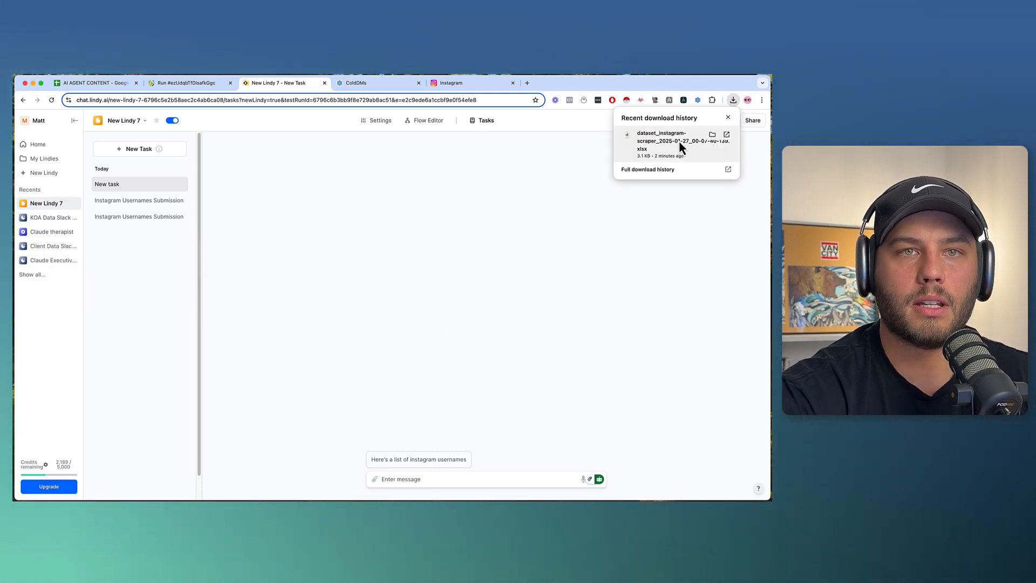
{"action": "left_click", "coordinate": [656, 143]}
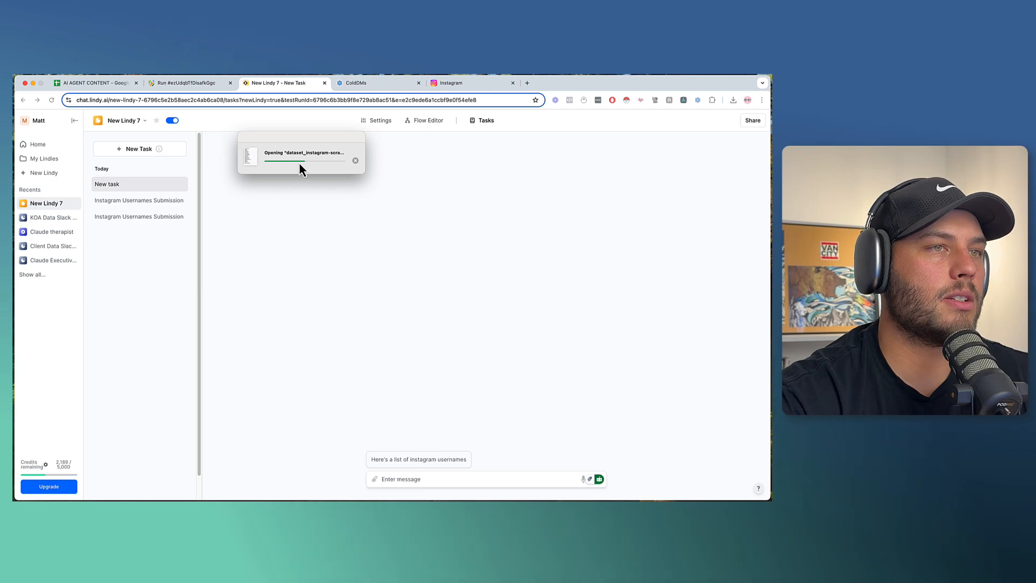
{"action": "left_click", "coordinate": [75, 113]}
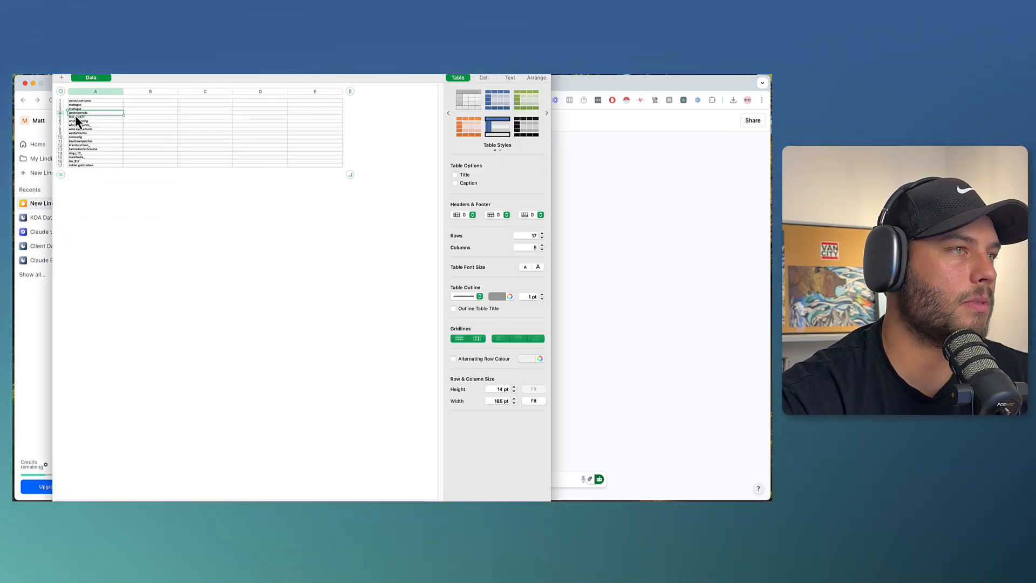
{"action": "left_click_drag", "start_coordinate": [75, 115], "coordinate": [89, 168]}
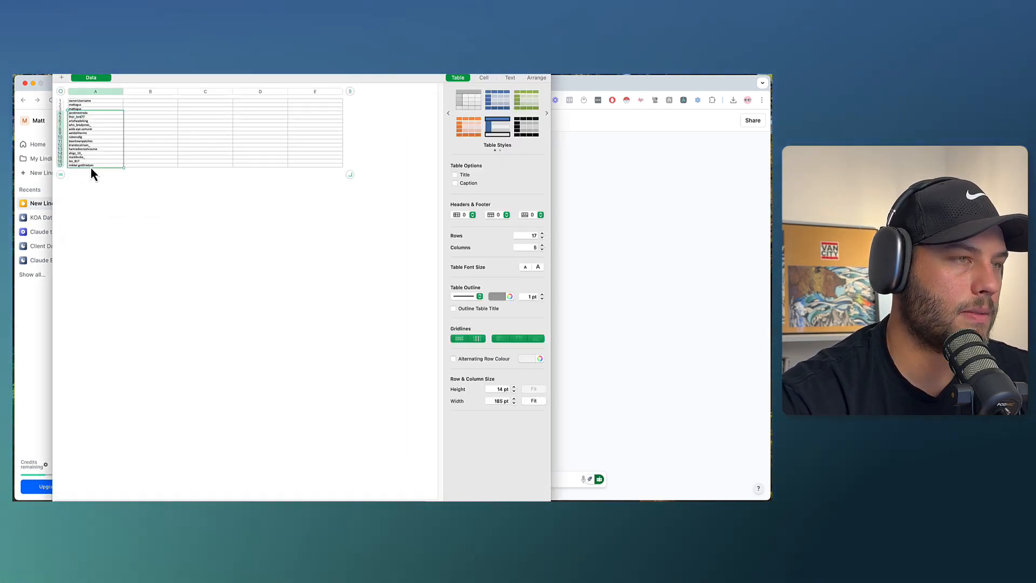
Paste the copied usernames into the message of the new Lindy task and send it
{"action": "left_click", "coordinate": [681, 312]}
{"action": "left_click", "coordinate": [402, 479]}
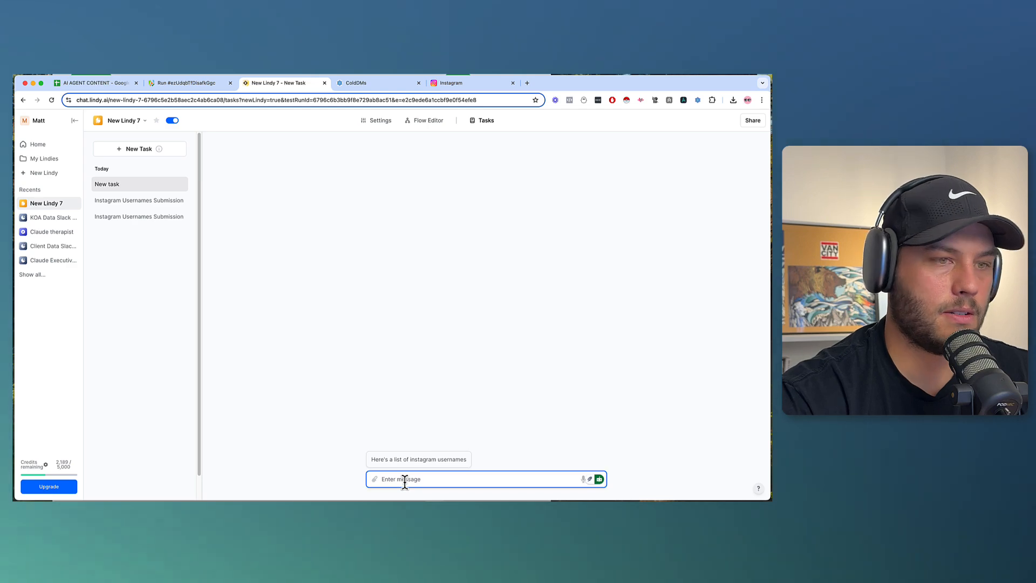
{"action": "key", "text": "super+v"}
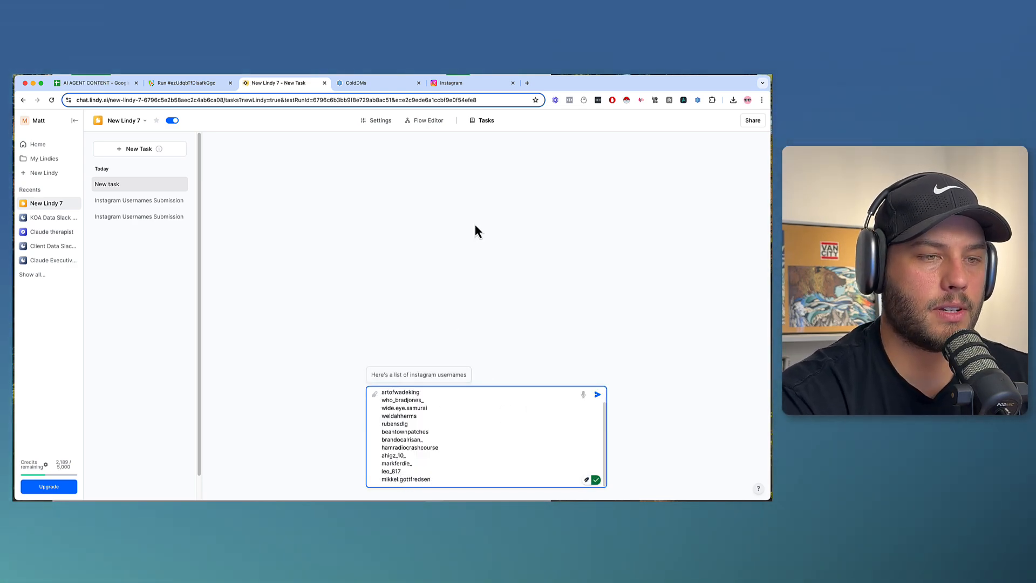
{"action": "key", "text": "Return"}
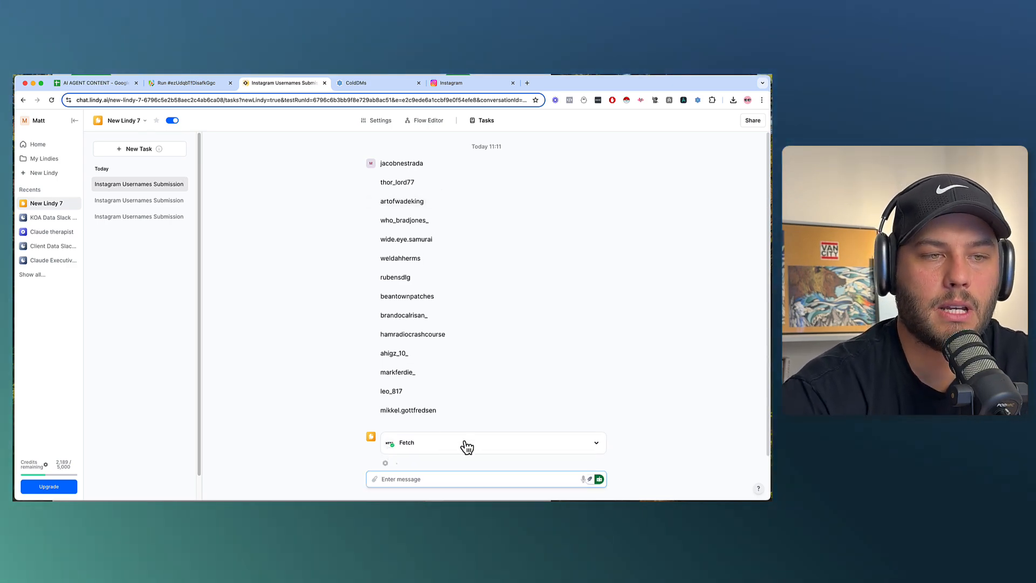
Examine the URL, method, headers and body of the task's Fetch call, and open the agent's settings
{"action": "left_click", "coordinate": [462, 445]}
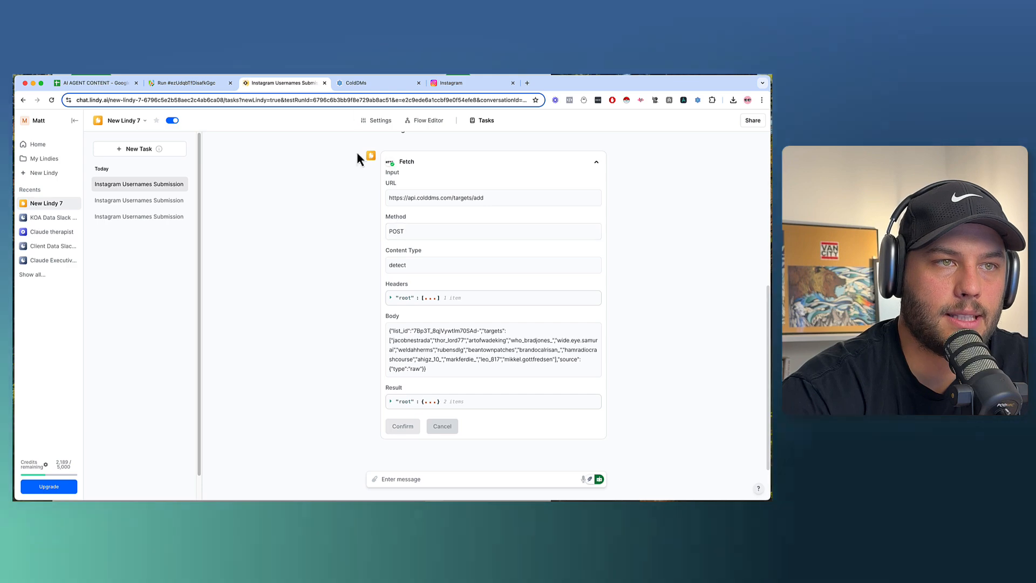
{"action": "scroll", "coordinate": [377, 256], "scroll_direction": "up", "scroll_amount": 5}
{"action": "left_click", "coordinate": [376, 120]}
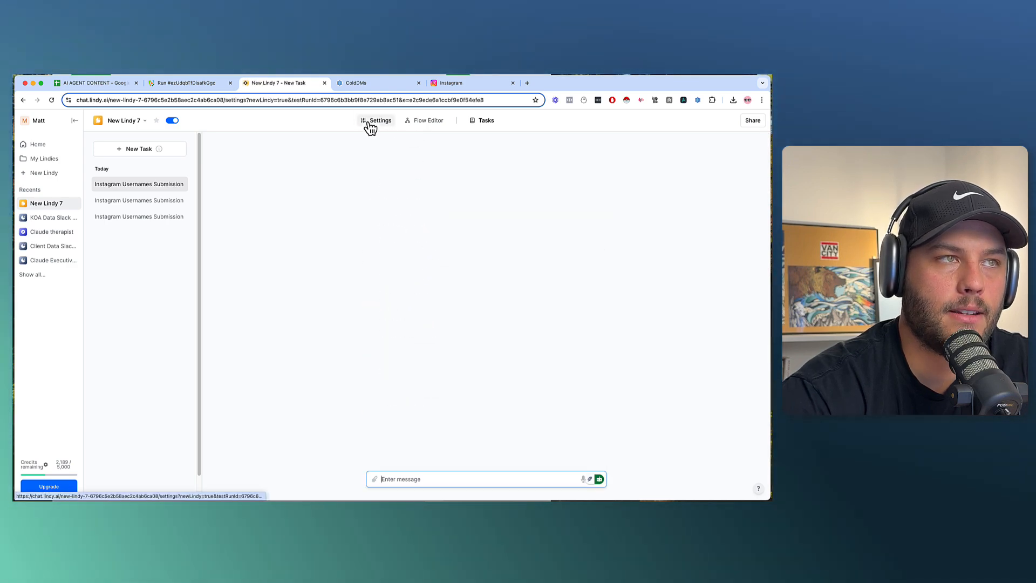
Switch to ColdDMs and examine all targets of the testing 1 list with 50 records per page
{"action": "left_click", "coordinate": [362, 83]}
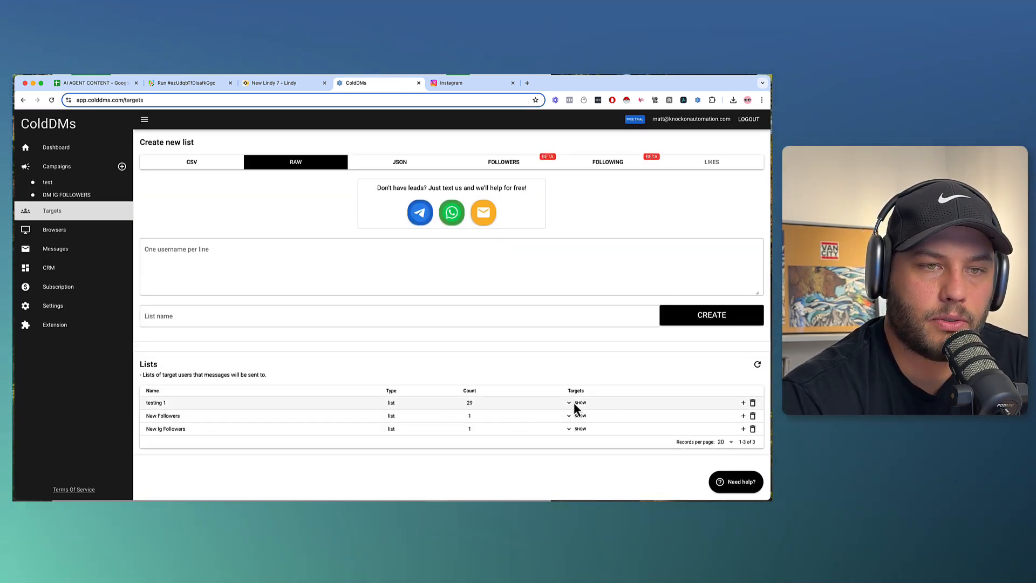
{"action": "left_click", "coordinate": [580, 404]}
{"action": "scroll", "coordinate": [380, 364], "scroll_direction": "down", "scroll_amount": 5}
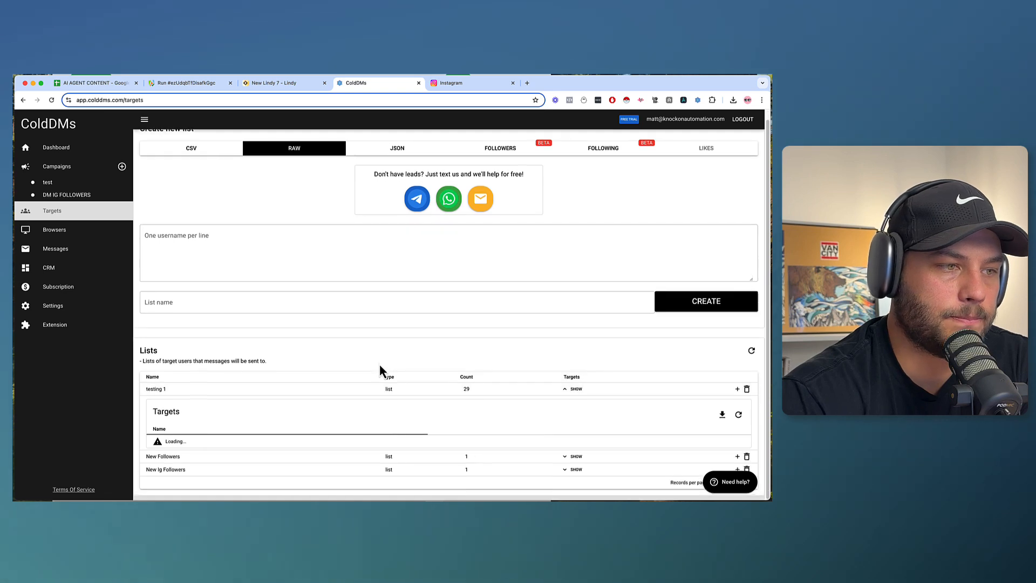
{"action": "scroll", "coordinate": [276, 456], "scroll_direction": "down", "scroll_amount": 1}
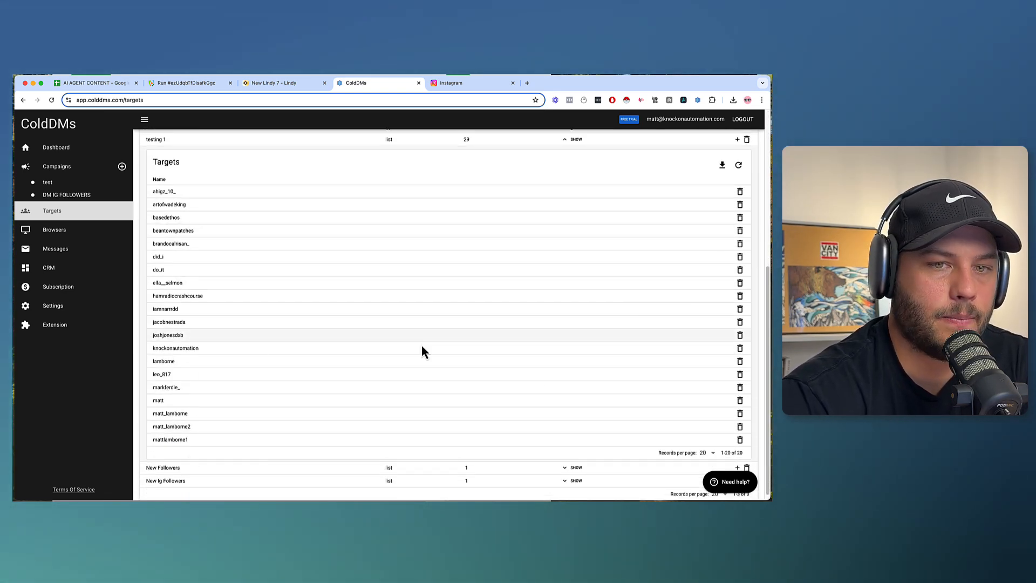
{"action": "left_click", "coordinate": [707, 455]}
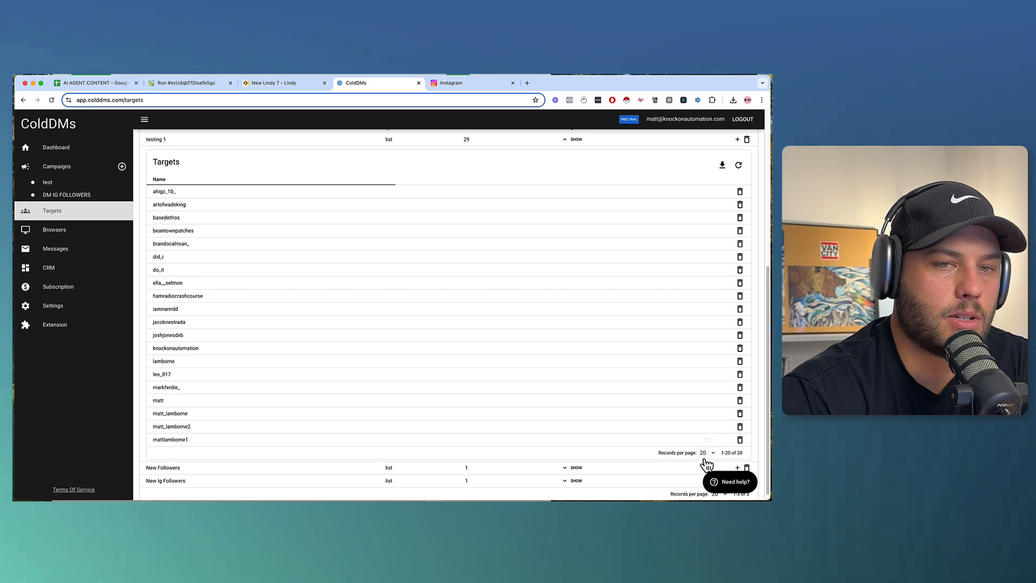
{"action": "scroll", "coordinate": [377, 397], "scroll_direction": "down", "scroll_amount": 5}
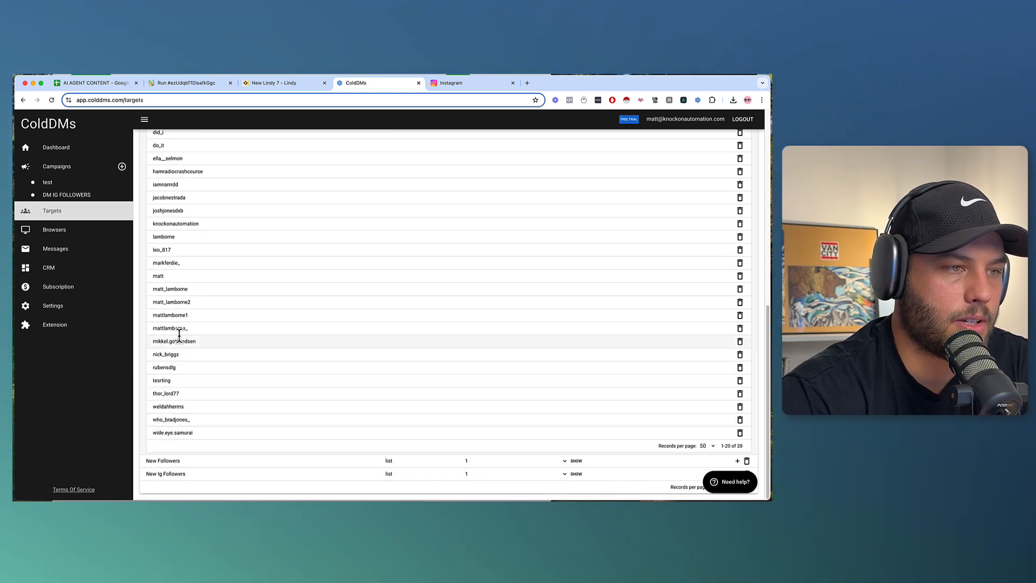
{"action": "scroll", "coordinate": [212, 372], "scroll_direction": "up", "scroll_amount": 2}
{"action": "scroll", "coordinate": [211, 368], "scroll_direction": "up", "scroll_amount": 10}
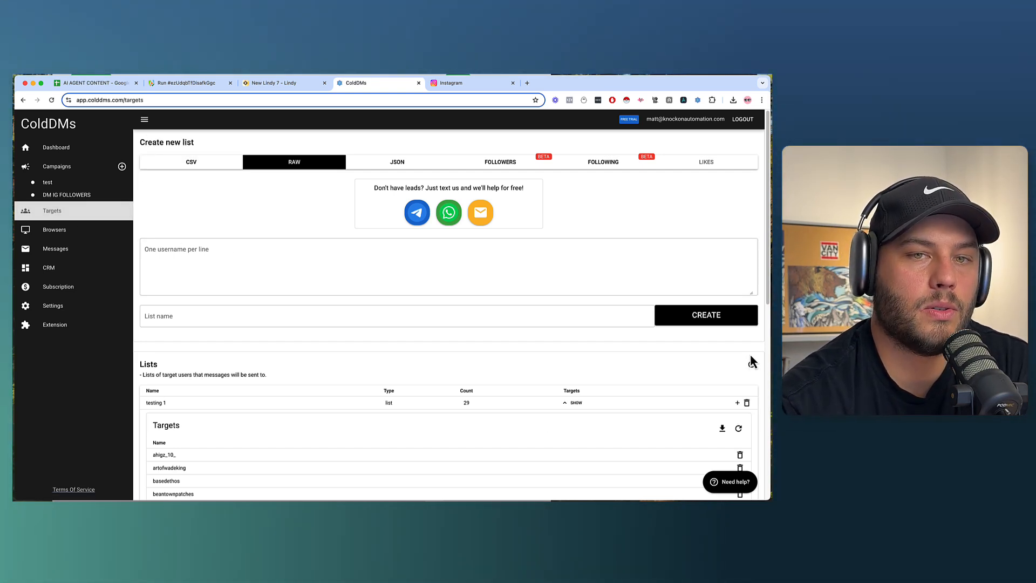
Create a raw target list named New List with "testing" as its only username
{"action": "left_click", "coordinate": [206, 311]}
{"action": "type", "text": "New"}
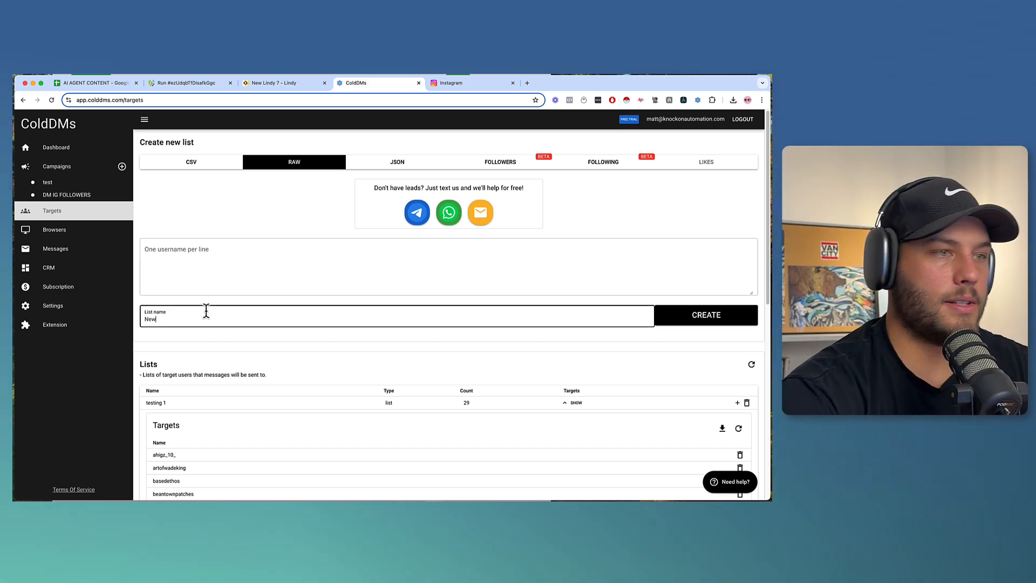
{"action": "type", "text": " List"}
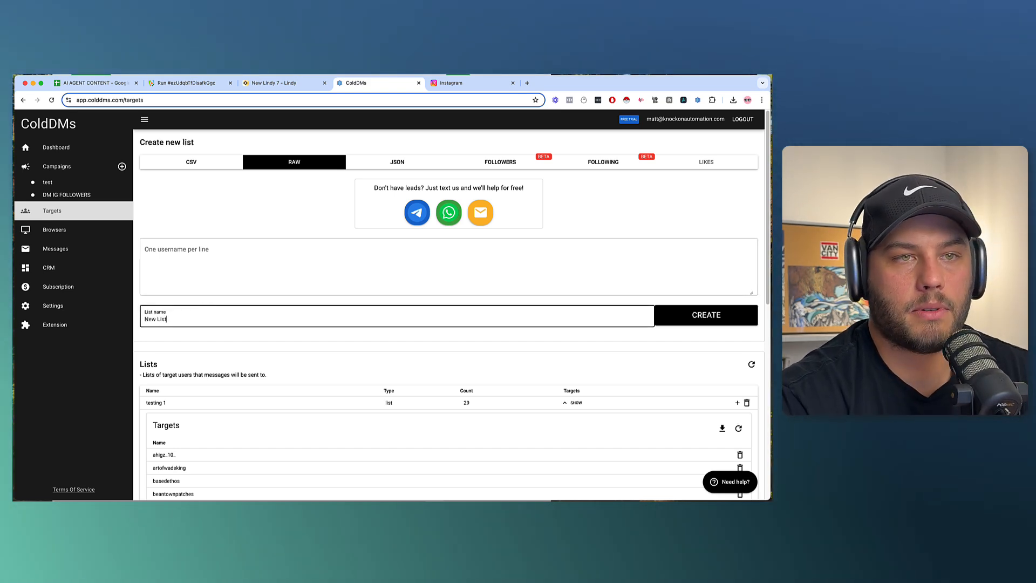
{"action": "left_click", "coordinate": [674, 315]}
{"action": "scroll", "coordinate": [398, 316], "scroll_direction": "down", "scroll_amount": 2}
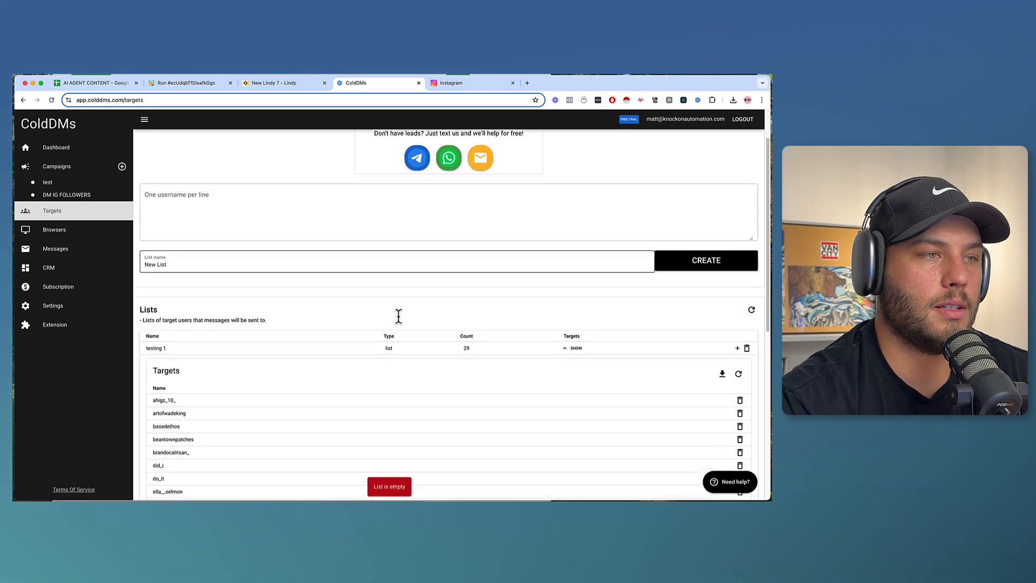
{"action": "left_click", "coordinate": [204, 229]}
{"action": "type", "text": "testing"}
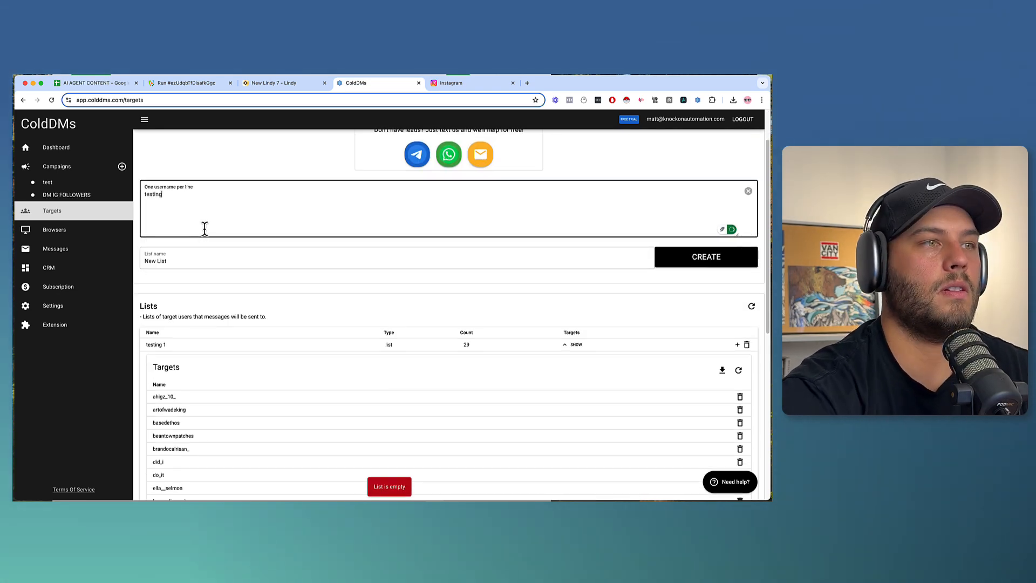
{"action": "left_click", "coordinate": [697, 257]}
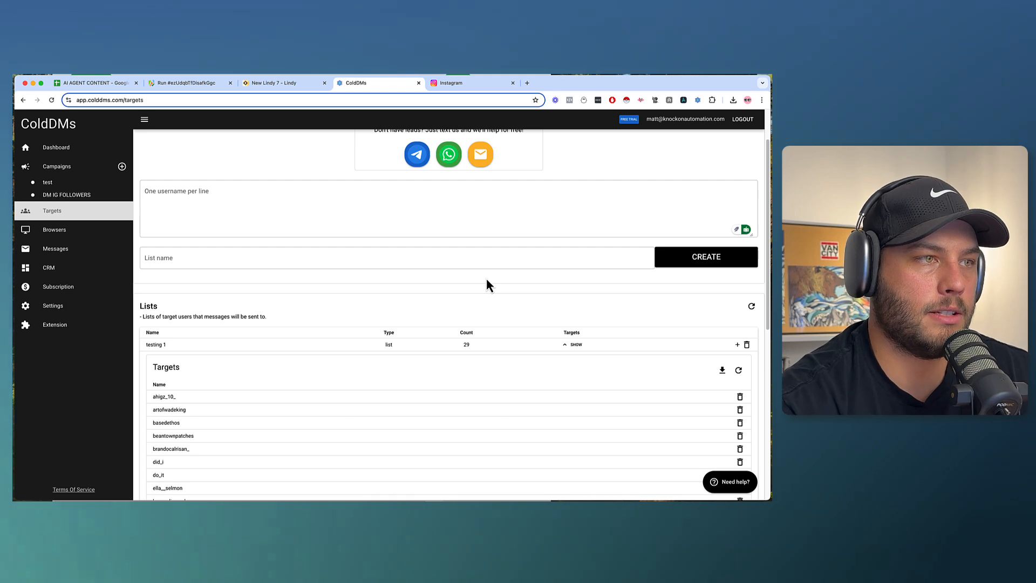
Collapse the targets of the testing 1 list to show the overview of all lists
{"action": "scroll", "coordinate": [488, 280], "scroll_direction": "down", "scroll_amount": 5}
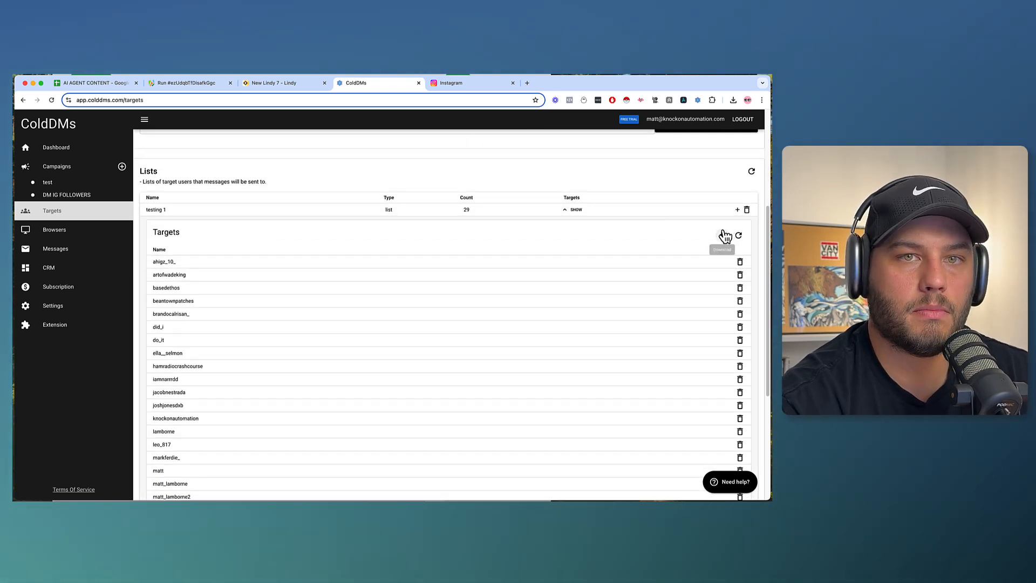
{"action": "scroll", "coordinate": [618, 257], "scroll_direction": "down", "scroll_amount": 7}
{"action": "scroll", "coordinate": [610, 238], "scroll_direction": "up", "scroll_amount": 5}
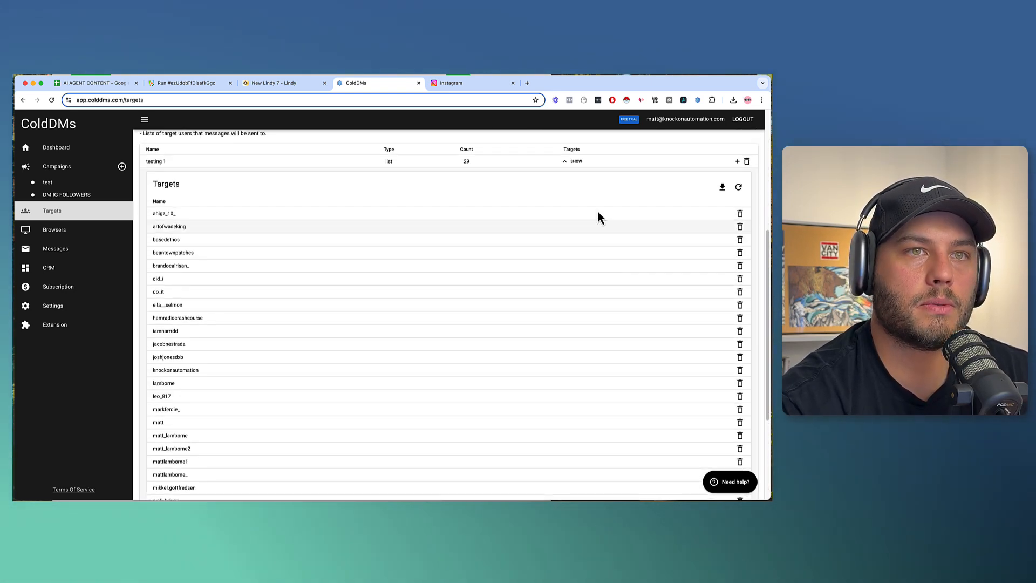
{"action": "left_click", "coordinate": [574, 161]}
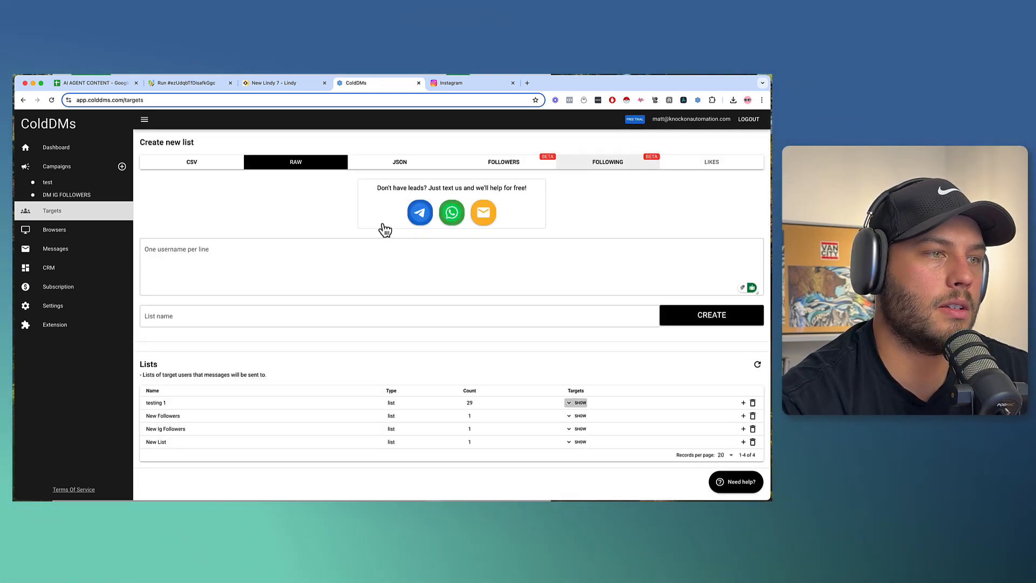
Inspect the name cell of the New List row in the browser's developer tools
{"action": "right_click", "coordinate": [161, 446]}
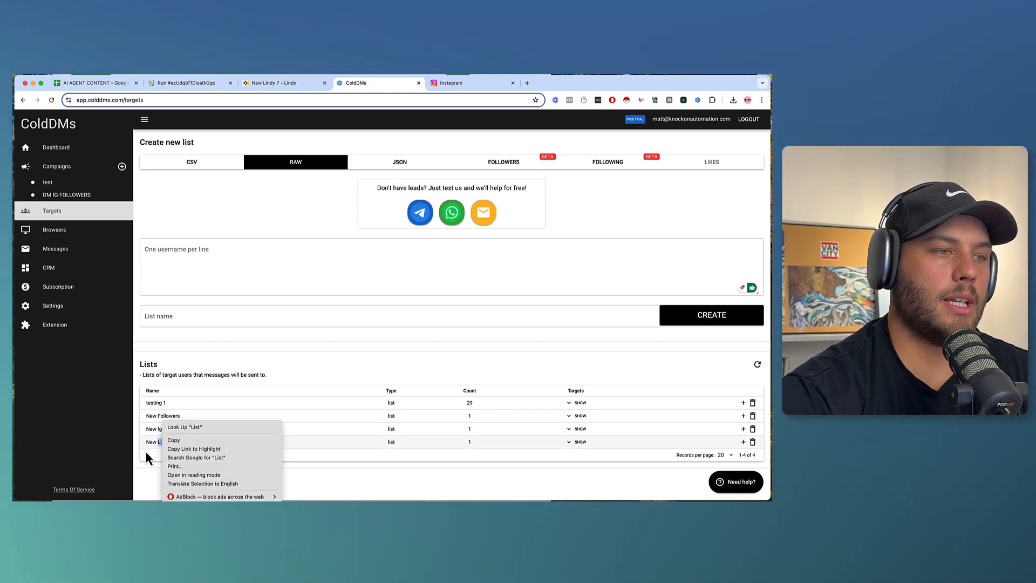
{"action": "left_click", "coordinate": [146, 449]}
{"action": "right_click", "coordinate": [146, 442]}
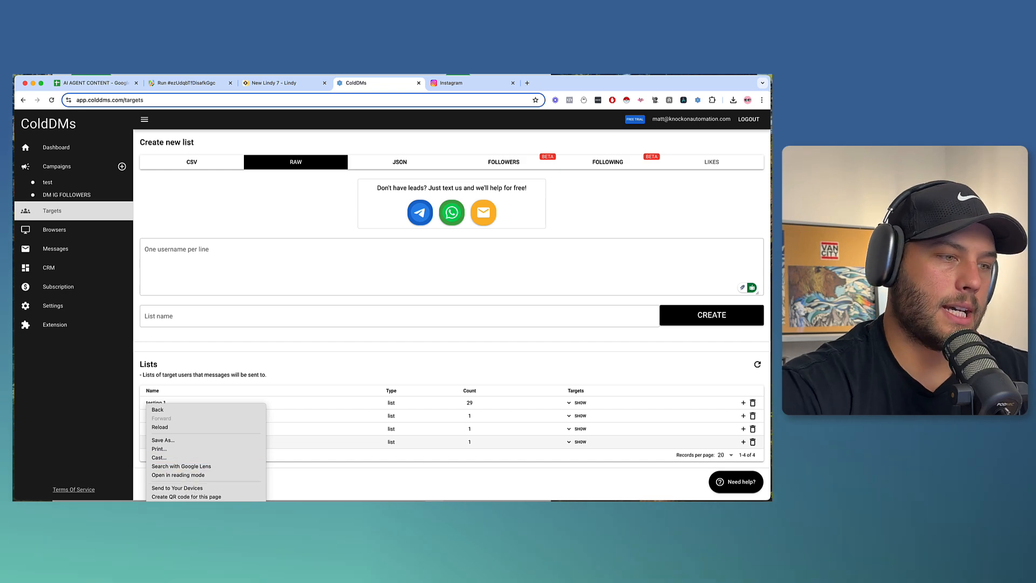
{"action": "left_click", "coordinate": [161, 540]}
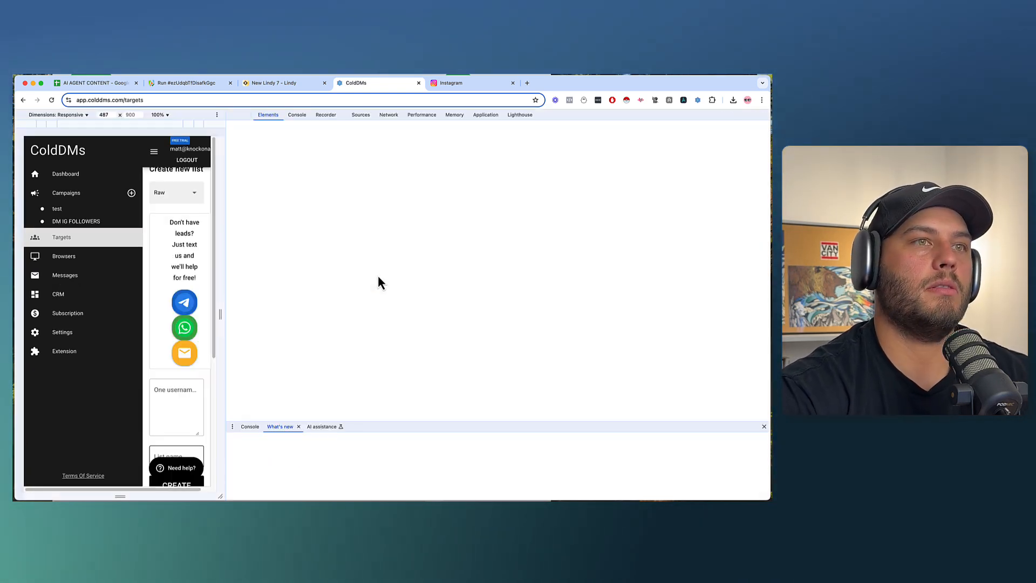
{"action": "scroll", "coordinate": [42, 455], "scroll_direction": "down", "scroll_amount": 2}
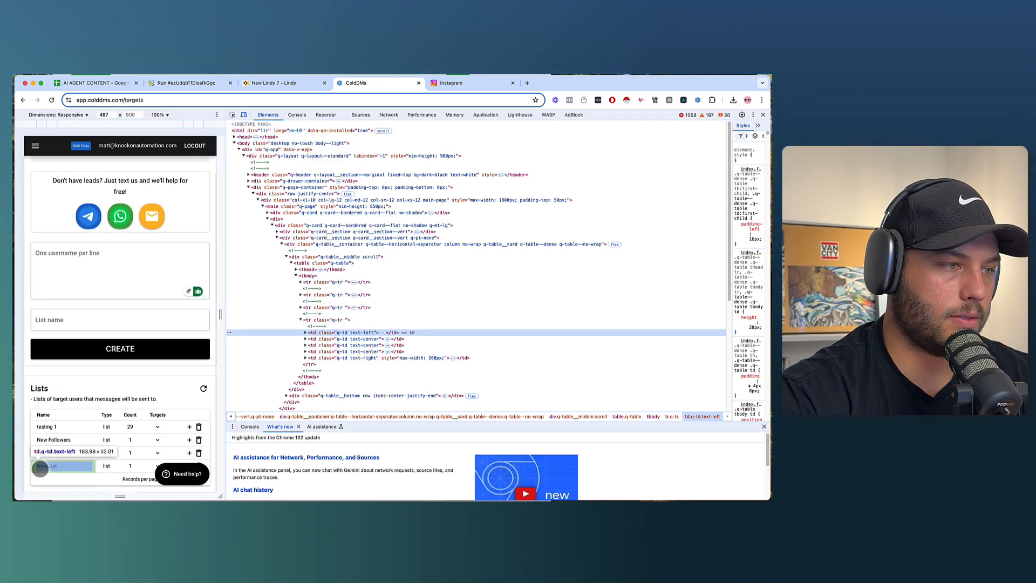
Expand the markup of the New List name cell and search the page elements for "list_id"
{"action": "left_click", "coordinate": [305, 333]}
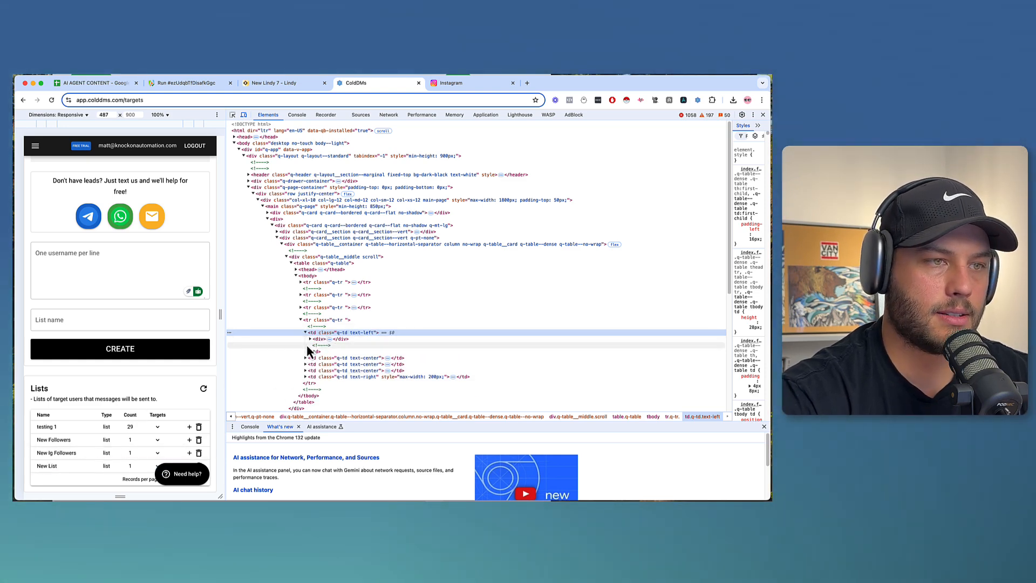
{"action": "left_click", "coordinate": [309, 339]}
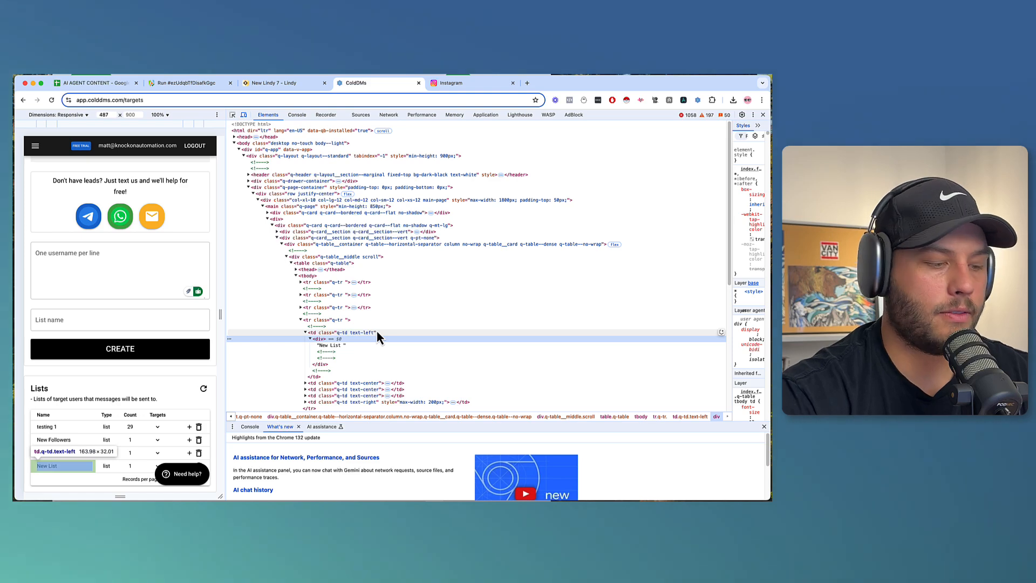
{"action": "key", "text": "super+f"}
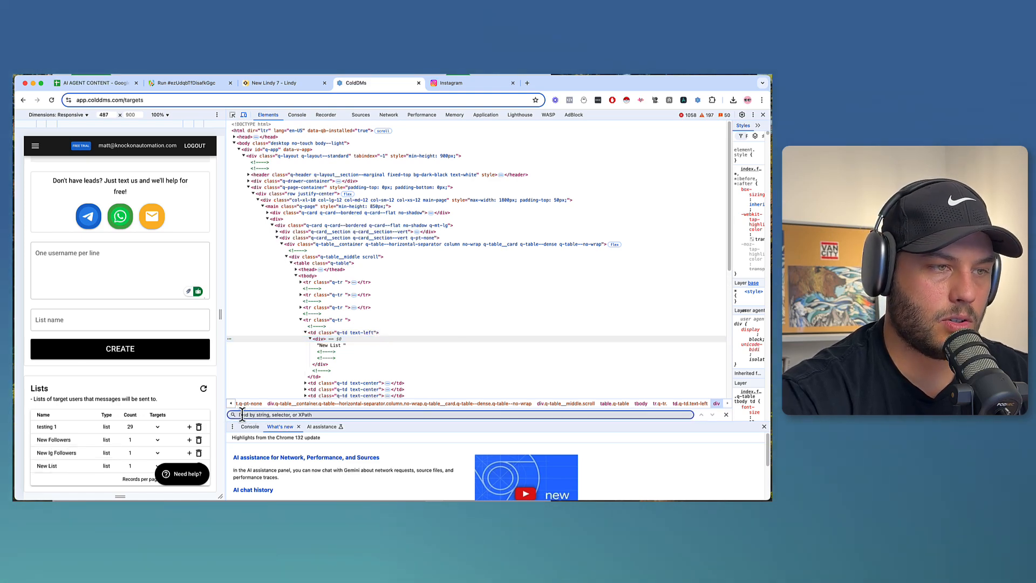
{"action": "type", "text": "list_id"}
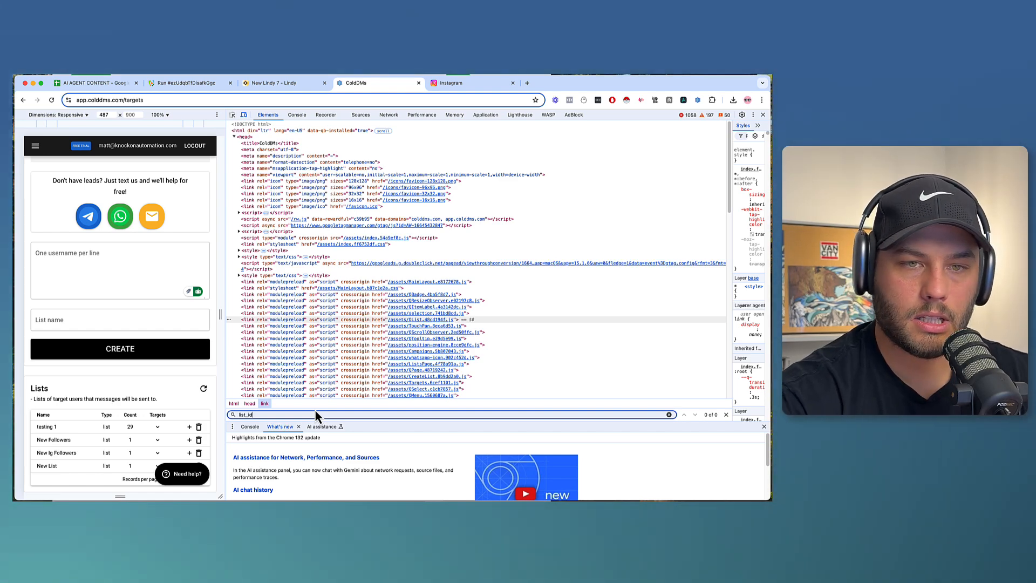
Broaden the element search to "list" and look through the page markup for the list's ID
{"action": "key", "text": "Left"}
{"action": "key", "text": "Left"}
{"action": "key", "text": "BackSpace"}
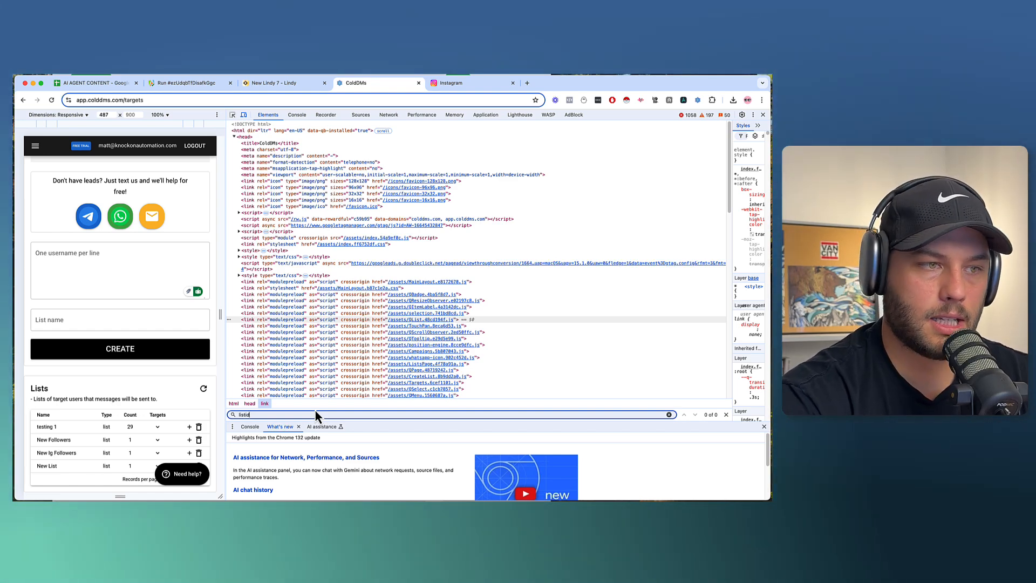
{"action": "key", "text": "Delete"}
{"action": "key", "text": "Delete"}
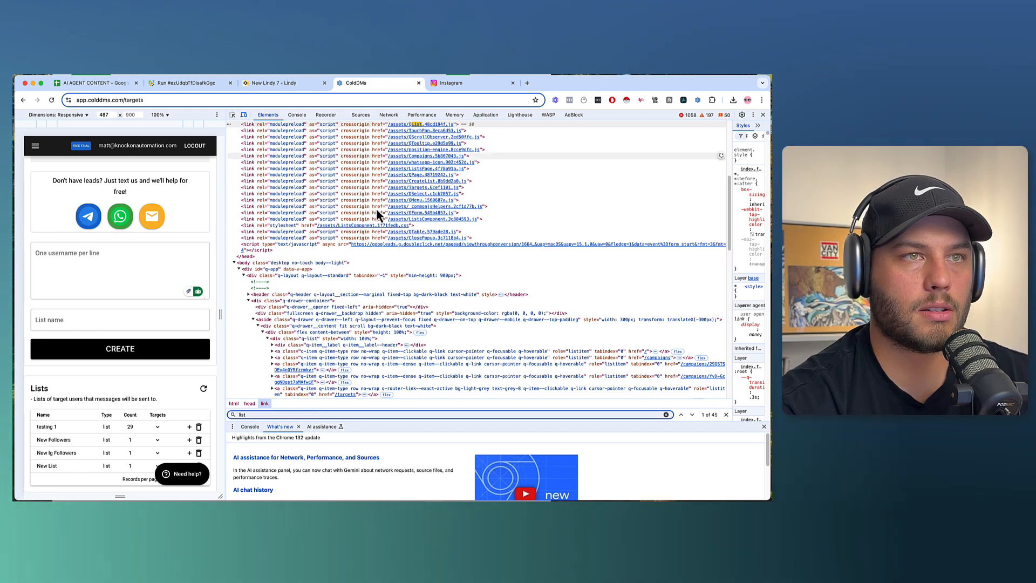
{"action": "scroll", "coordinate": [378, 216], "scroll_direction": "down", "scroll_amount": 4}
{"action": "scroll", "coordinate": [379, 223], "scroll_direction": "down", "scroll_amount": 15}
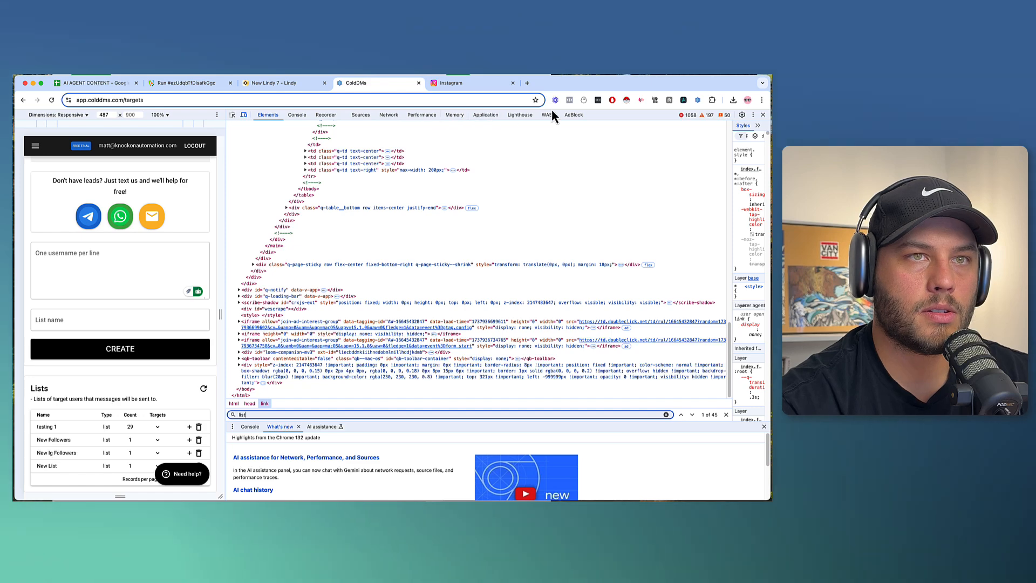
With the developer tools' network log showing, create a raw target list named "new list 2" with "tested" as its only username
{"action": "left_click", "coordinate": [387, 115]}
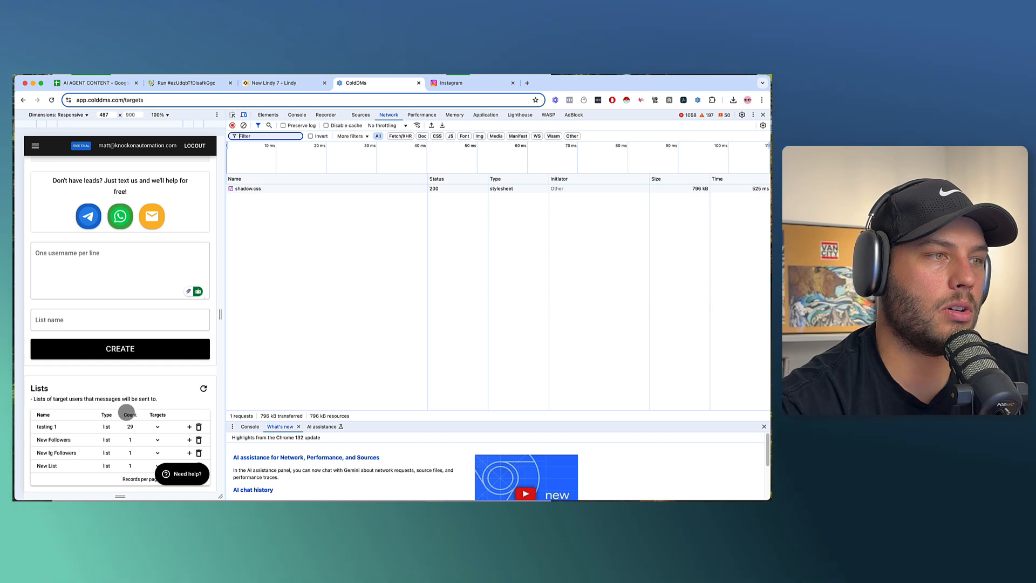
{"action": "left_click", "coordinate": [52, 323]}
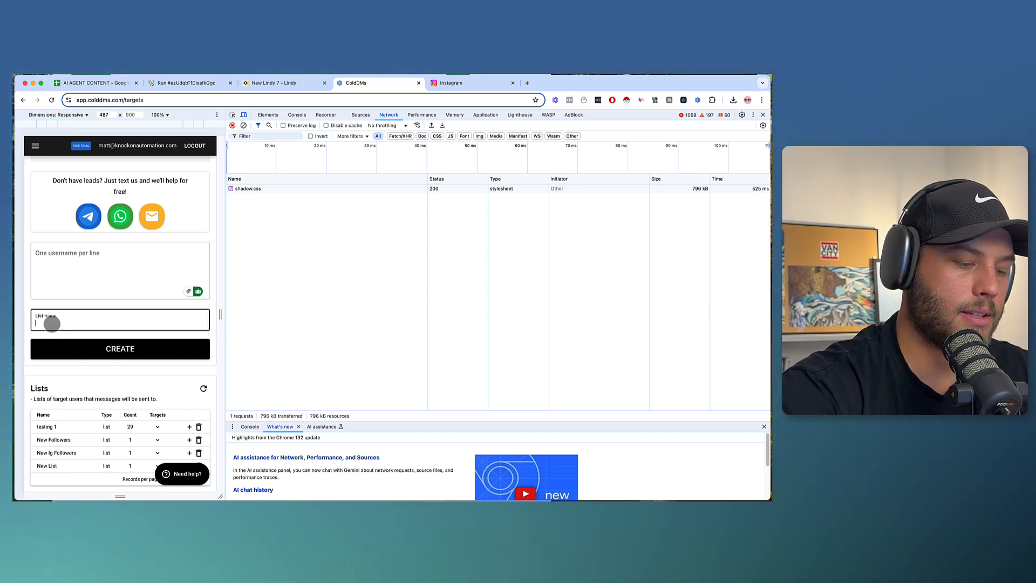
{"action": "type", "text": "new list 2"}
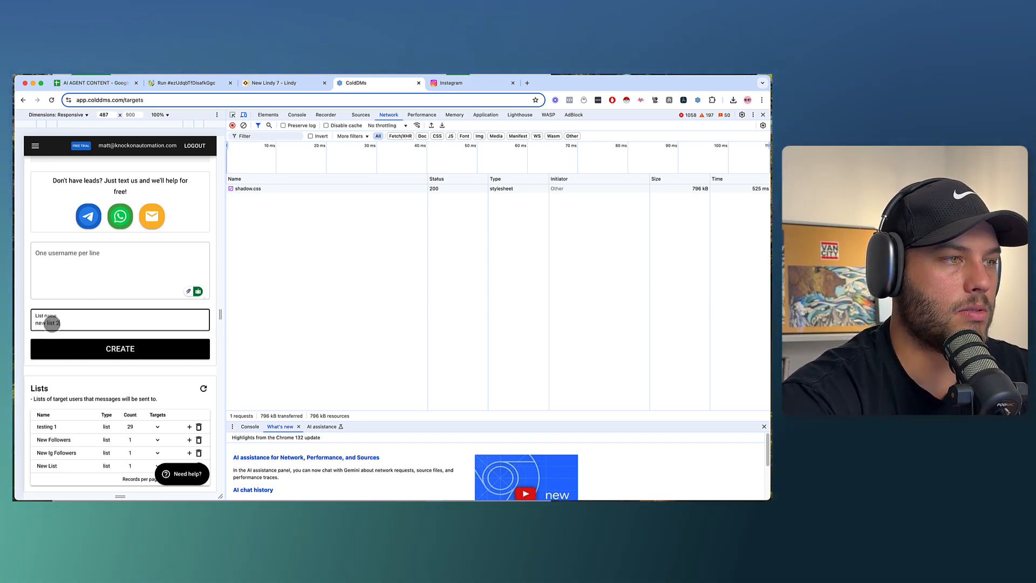
{"action": "left_click", "coordinate": [56, 263]}
{"action": "type", "text": "tested"}
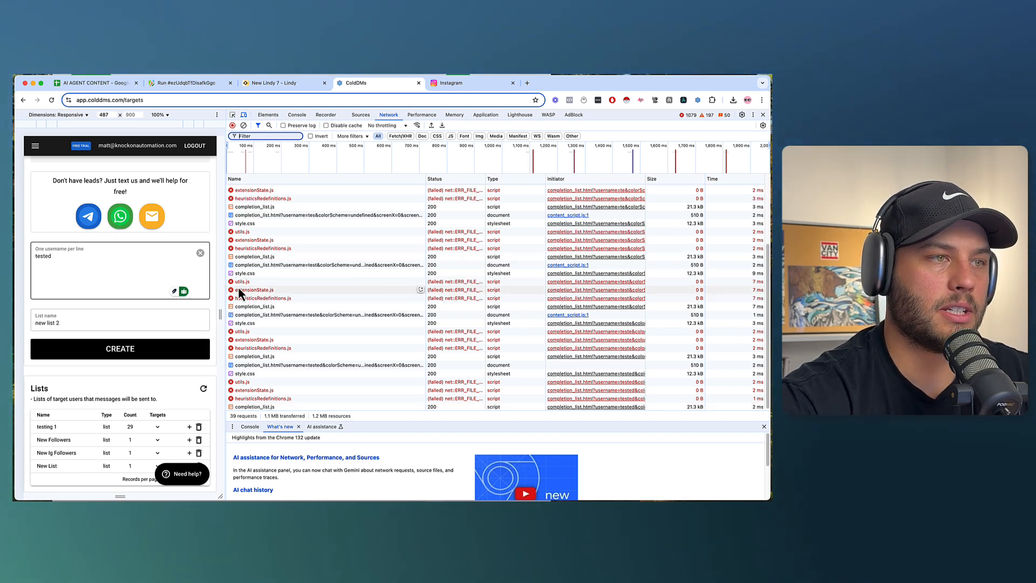
{"action": "left_click", "coordinate": [129, 353]}
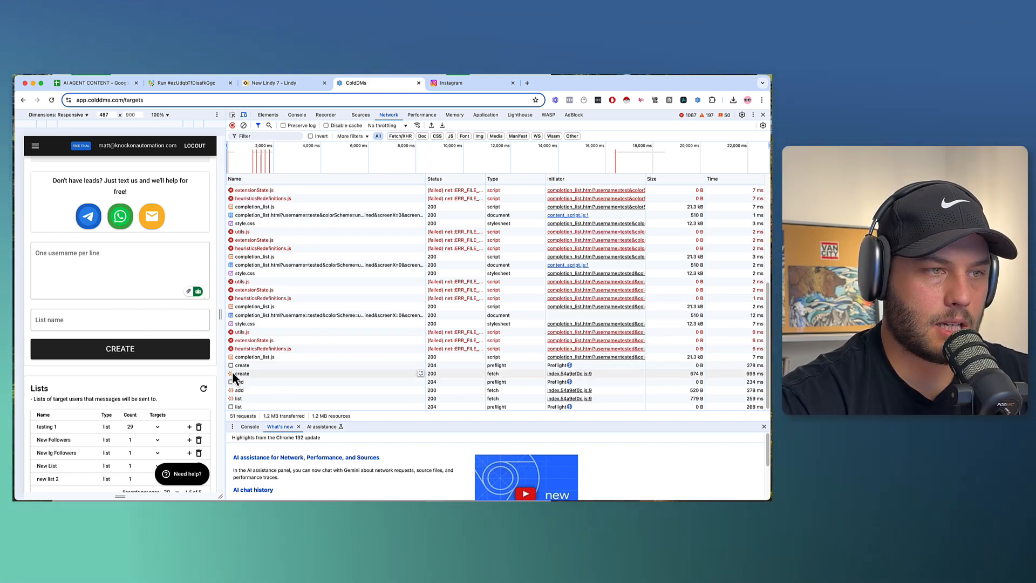
Copy the list ID of new list 2 from the response of the create fetch request
{"action": "left_click", "coordinate": [232, 374]}
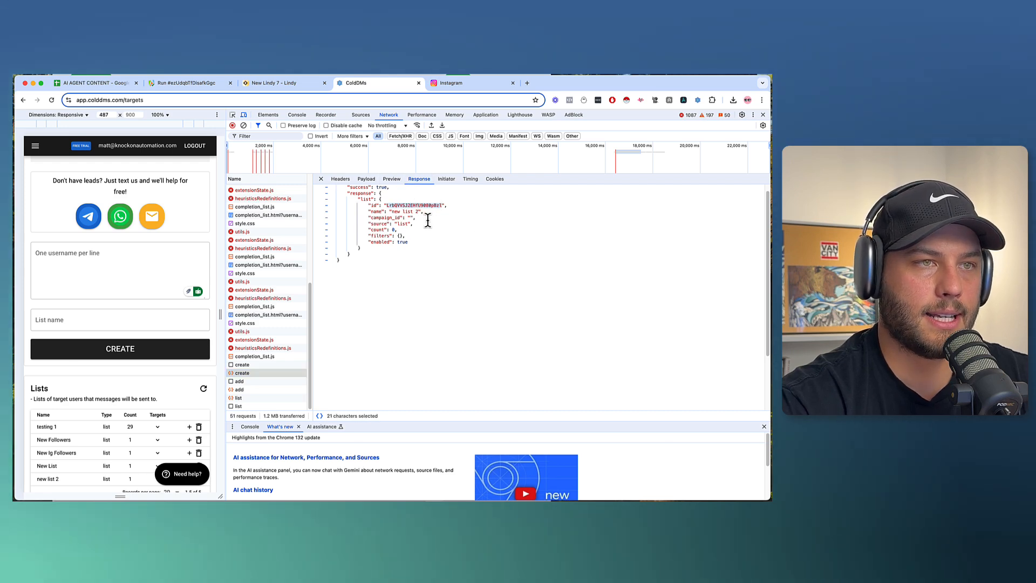
{"action": "double_click", "coordinate": [410, 206]}
{"action": "key", "text": "super+c"}
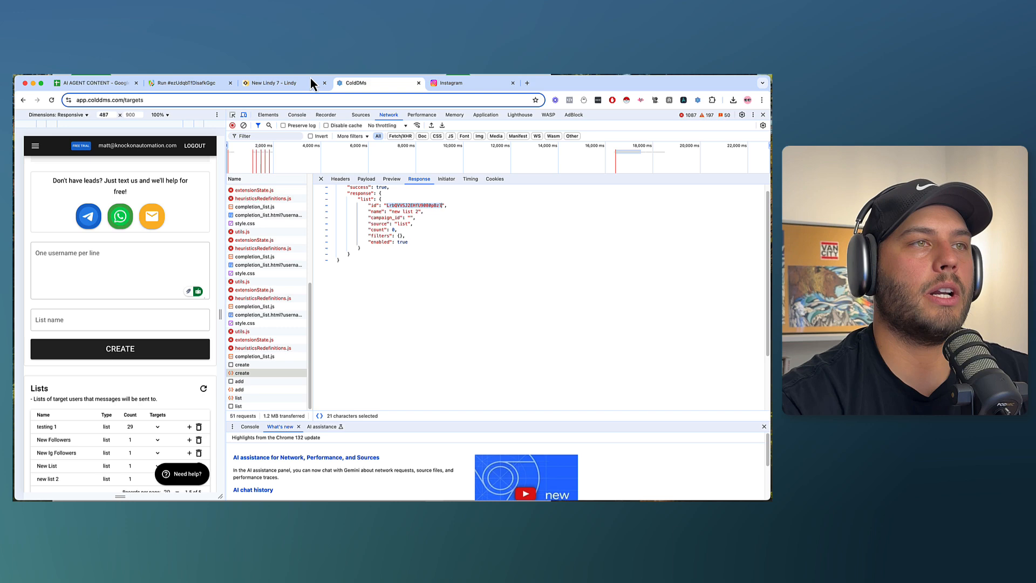
Switch to Lindy, replace the list_id value in New Lindy 7's context with the copied ID, and save the agent
{"action": "left_click", "coordinate": [273, 84]}
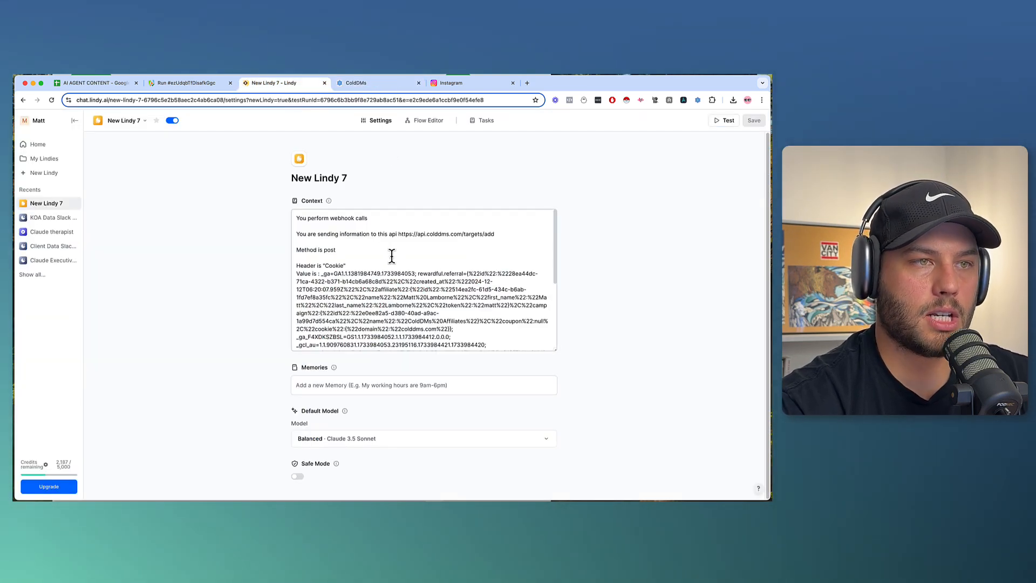
{"action": "scroll", "coordinate": [437, 281], "scroll_direction": "down", "scroll_amount": 5}
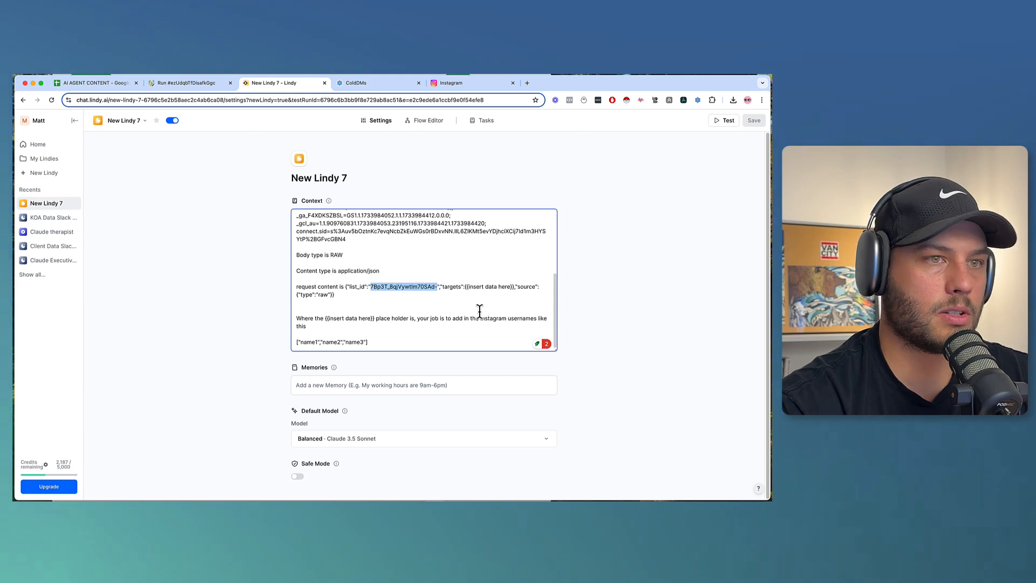
{"action": "key", "text": "super+v"}
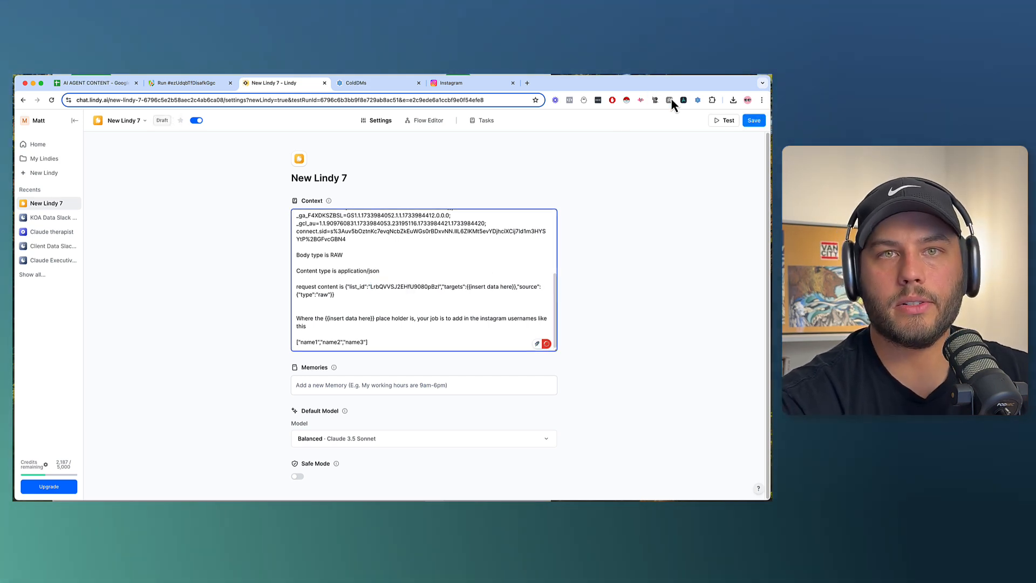
{"action": "left_click", "coordinate": [754, 120]}
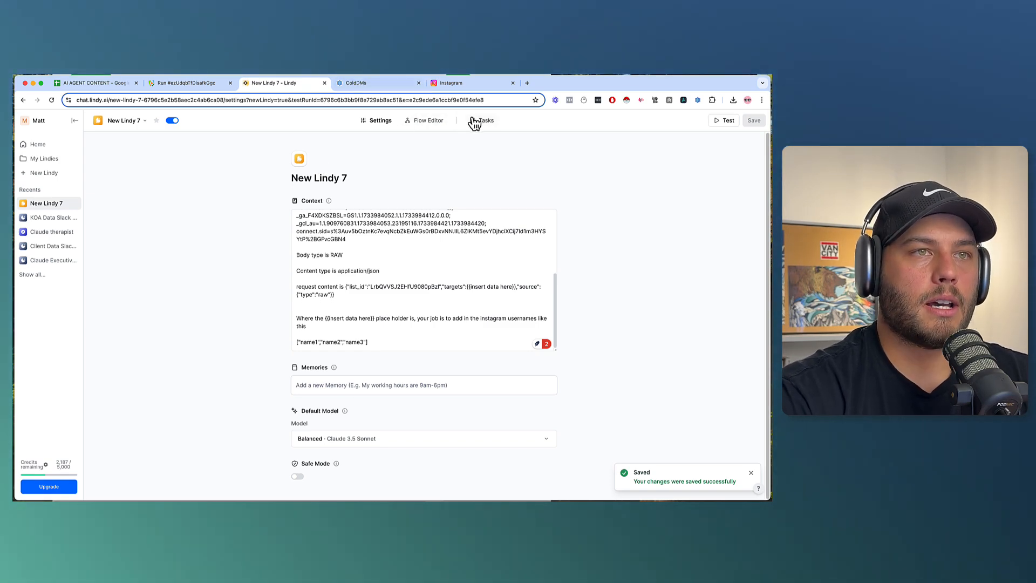
Switch to ColdDMs, close the developer tools, and include new list 2 in the targets of the DM IG FOLLOWERS campaign
{"action": "left_click", "coordinate": [355, 83]}
{"action": "left_click", "coordinate": [762, 115]}
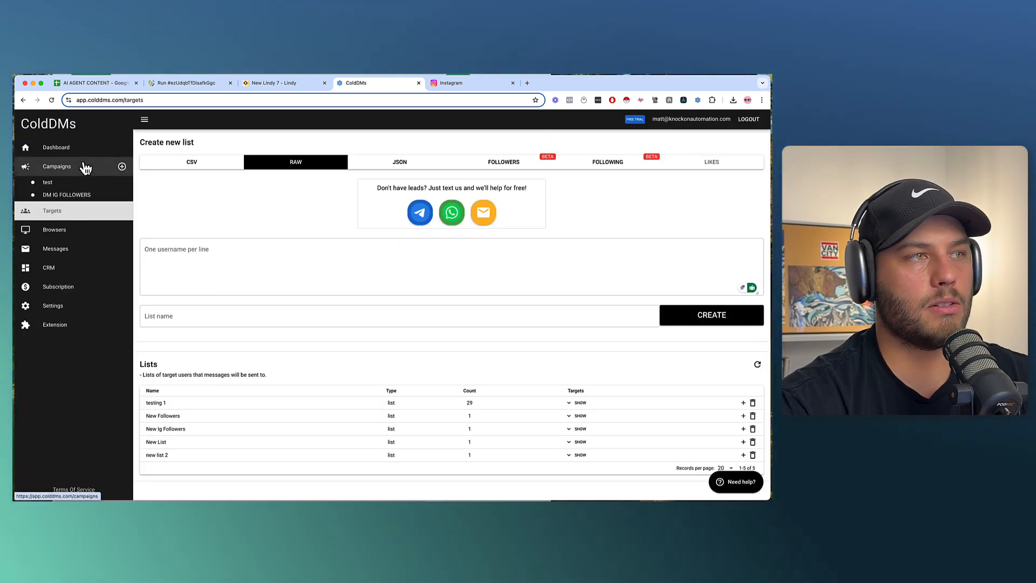
{"action": "left_click", "coordinate": [131, 173]}
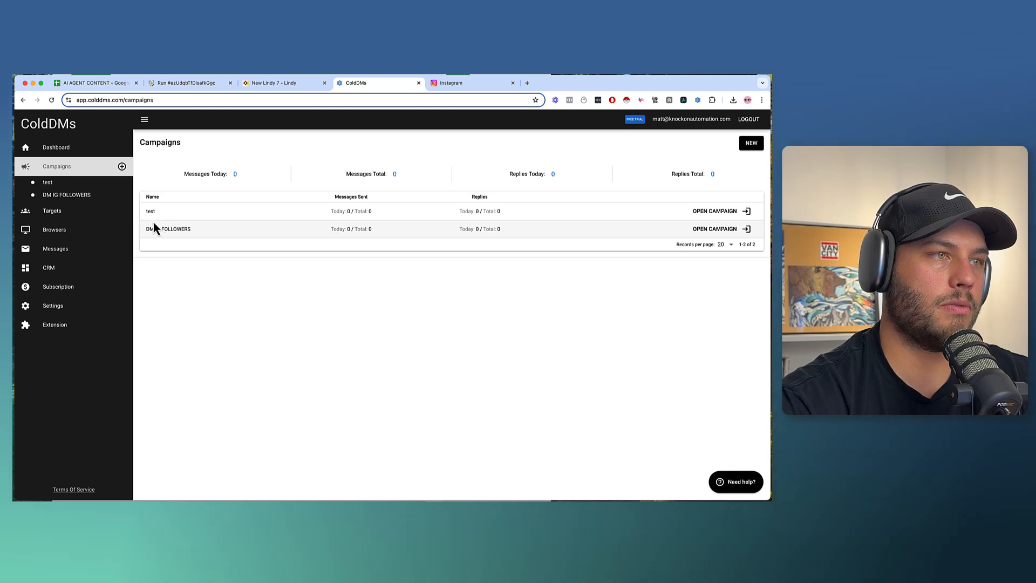
{"action": "left_click", "coordinate": [722, 230]}
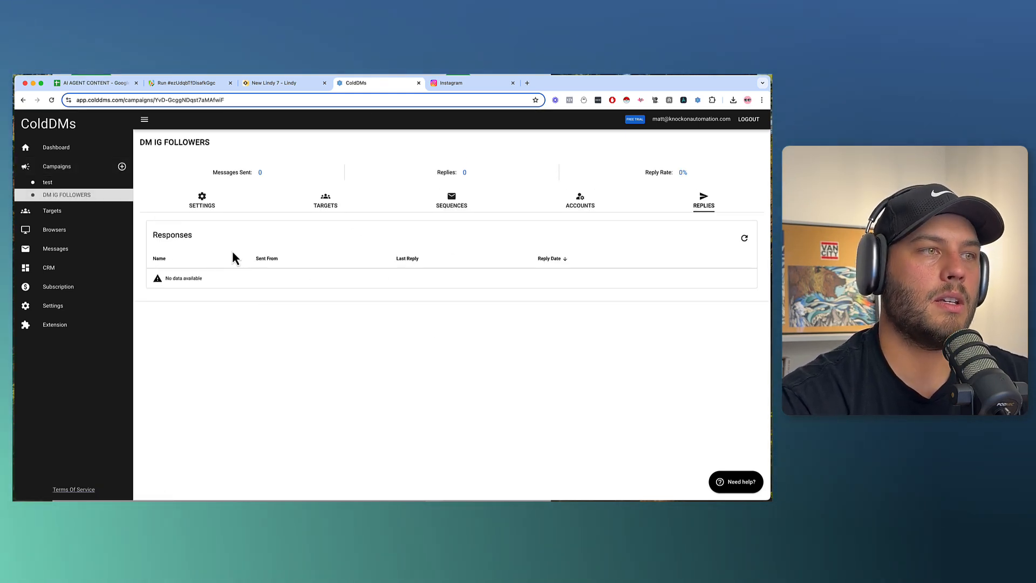
{"action": "left_click", "coordinate": [324, 208]}
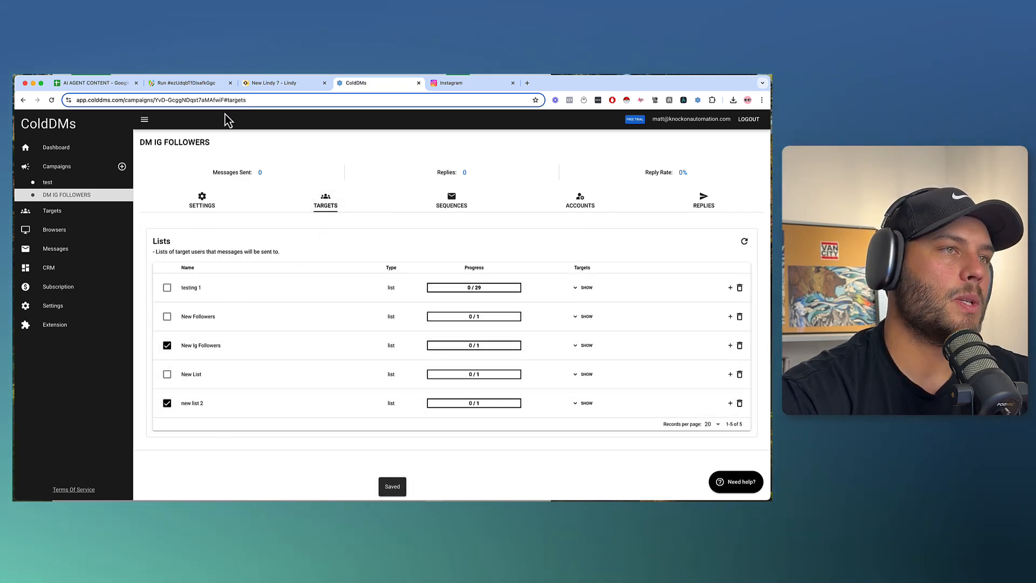
Switch to Apify and view the summary of the Instagram Scraper run
{"action": "left_click", "coordinate": [186, 83]}
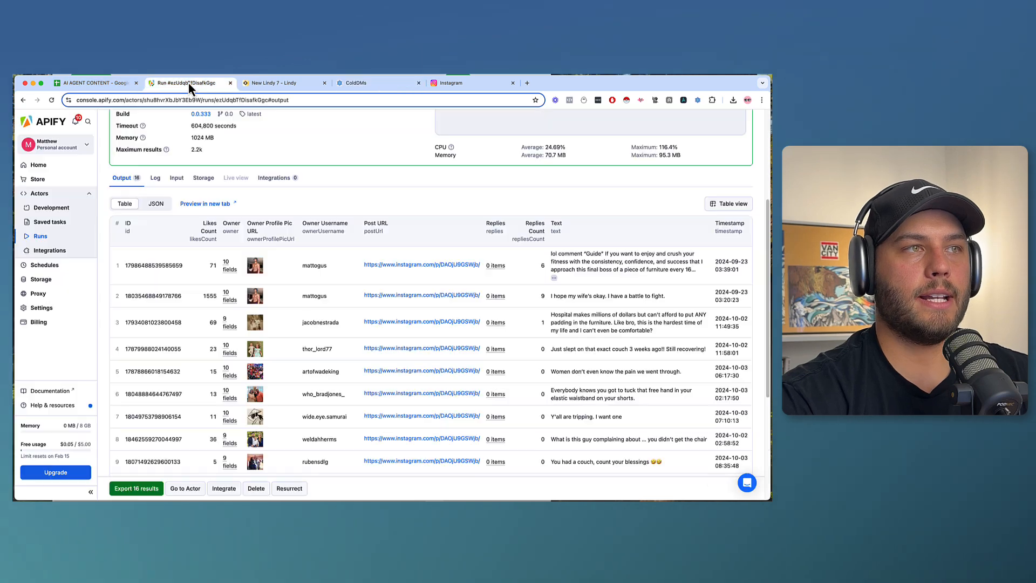
{"action": "scroll", "coordinate": [261, 190], "scroll_direction": "up", "scroll_amount": 4}
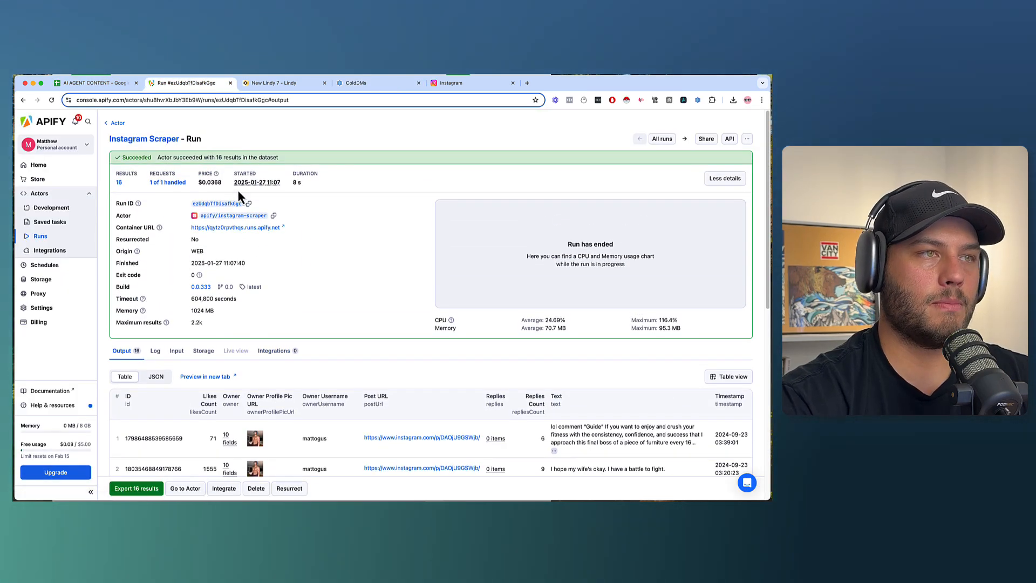